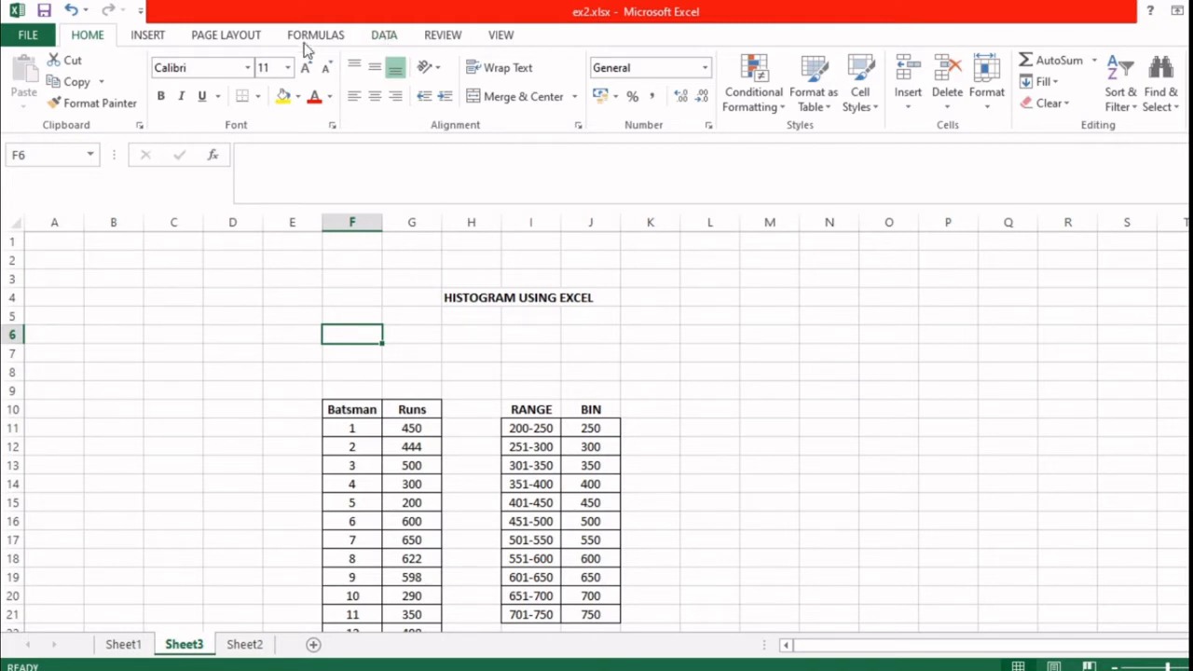
- Check in the Excel options that the Analysis ToolPak is among the active add-ins, and close the options
left_click(13, 39)
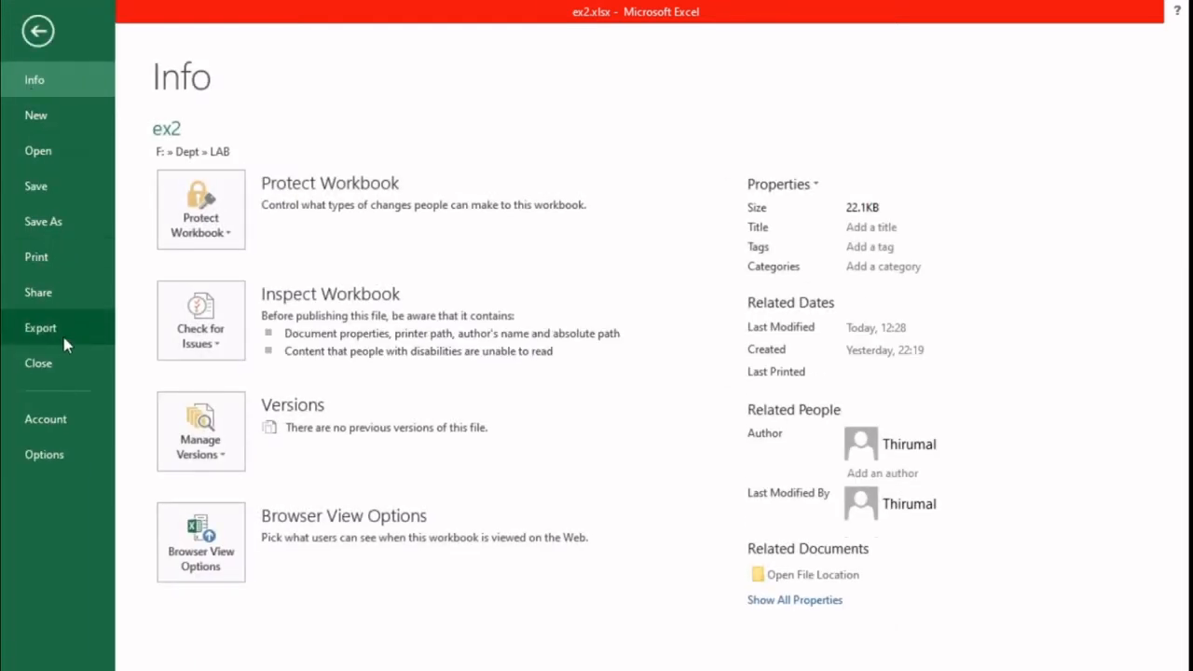
left_click(44, 455)
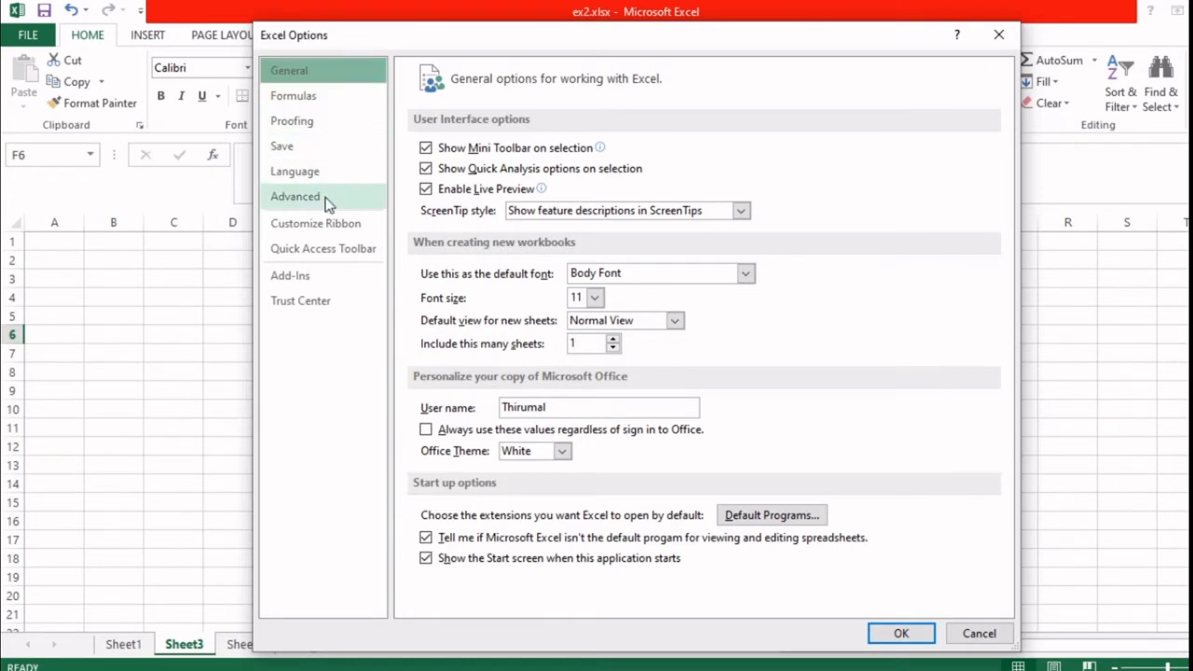
left_click(336, 277)
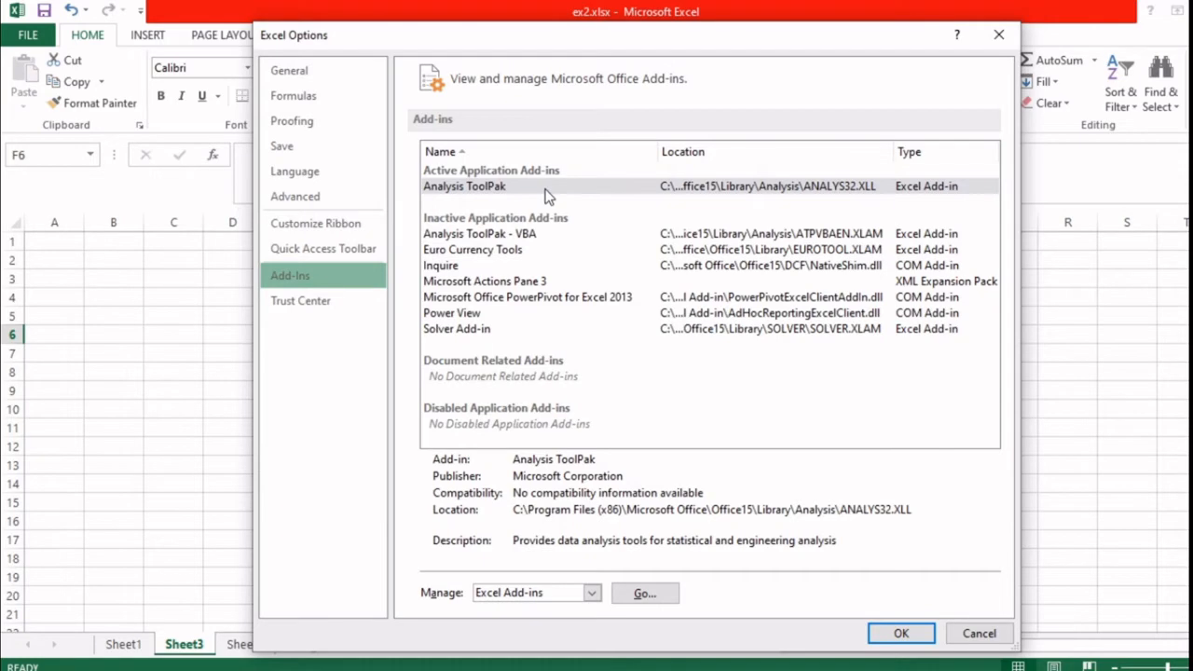
left_click(902, 634)
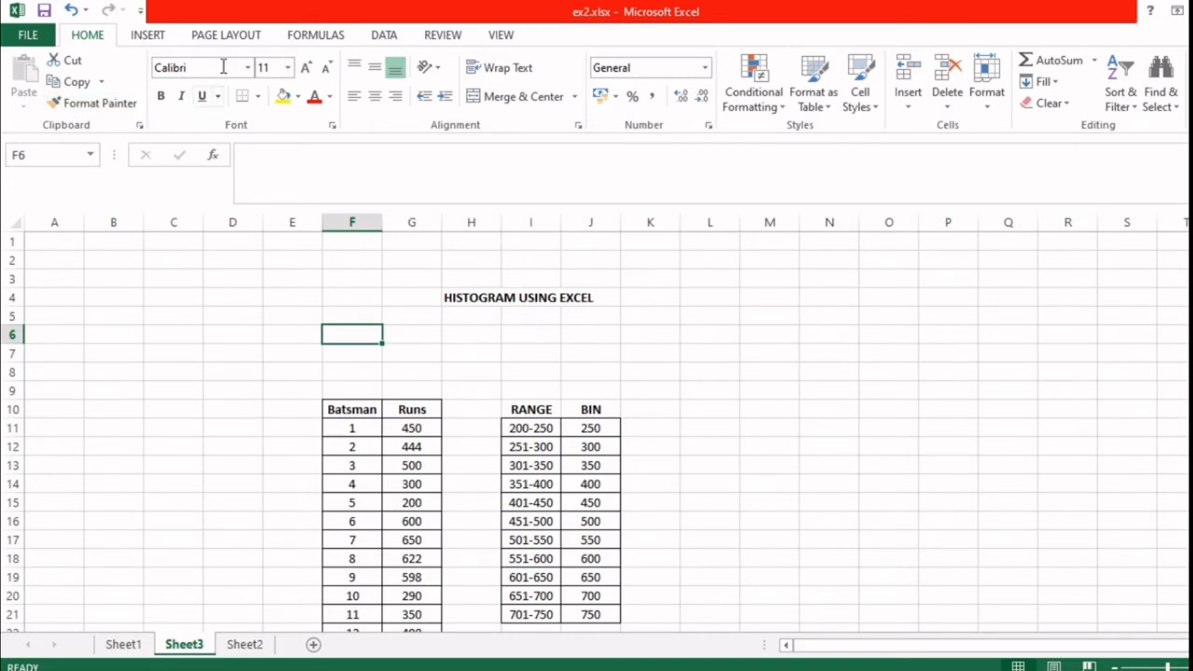
- Start the Histogram tool from the Data Analysis tools for the batsmen's runs data on Sheet3
left_click(383, 37)
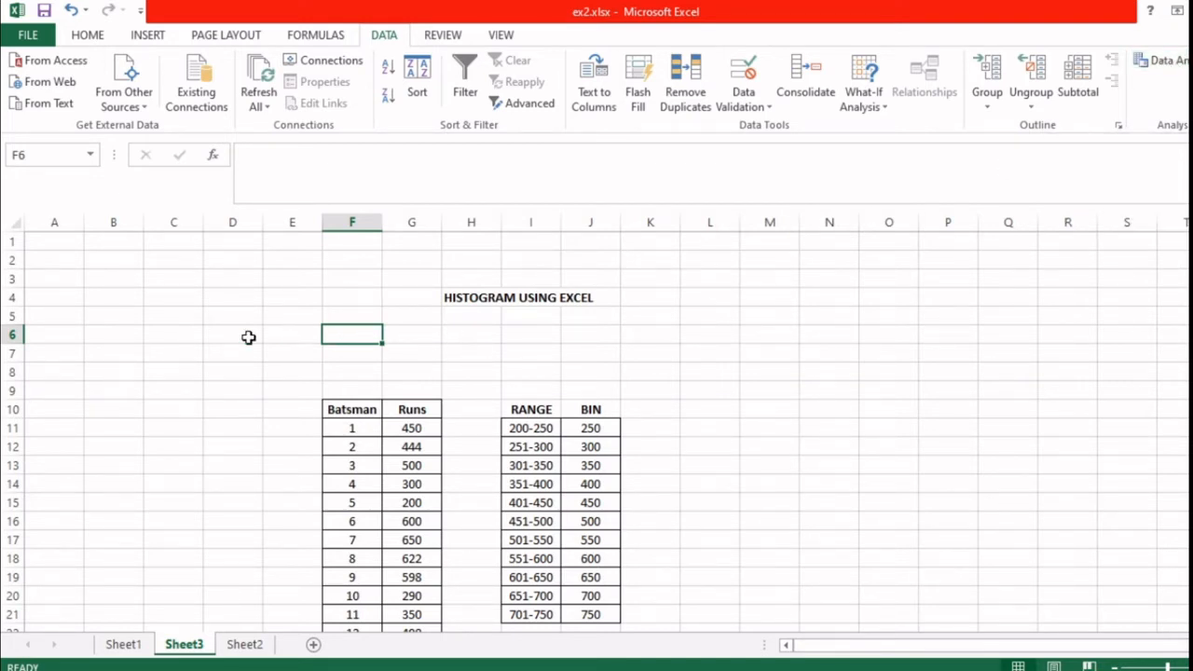
scroll(249, 337, "down", 1)
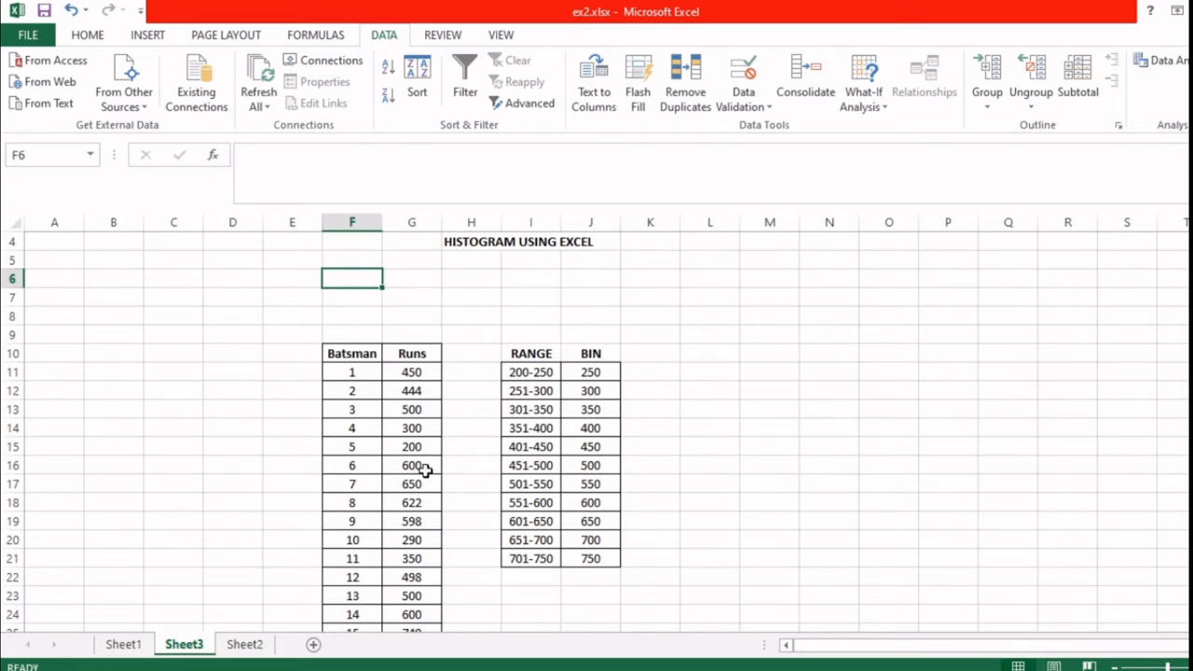
scroll(230, 355, "down", 1)
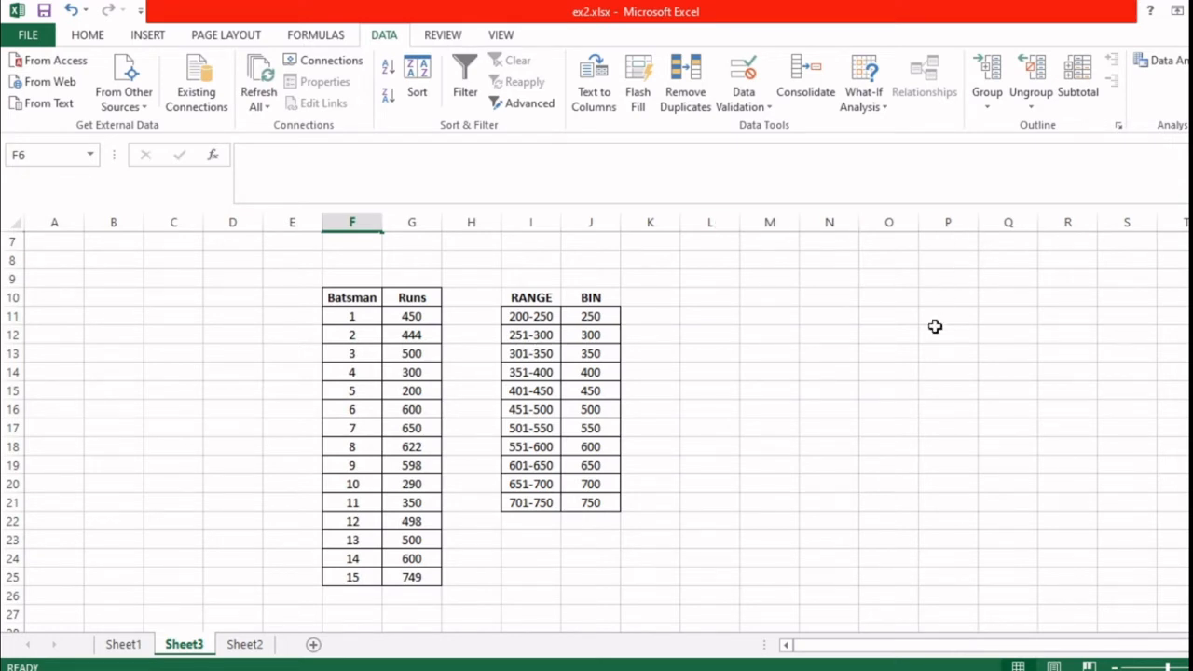
scroll(936, 327, "up", 1)
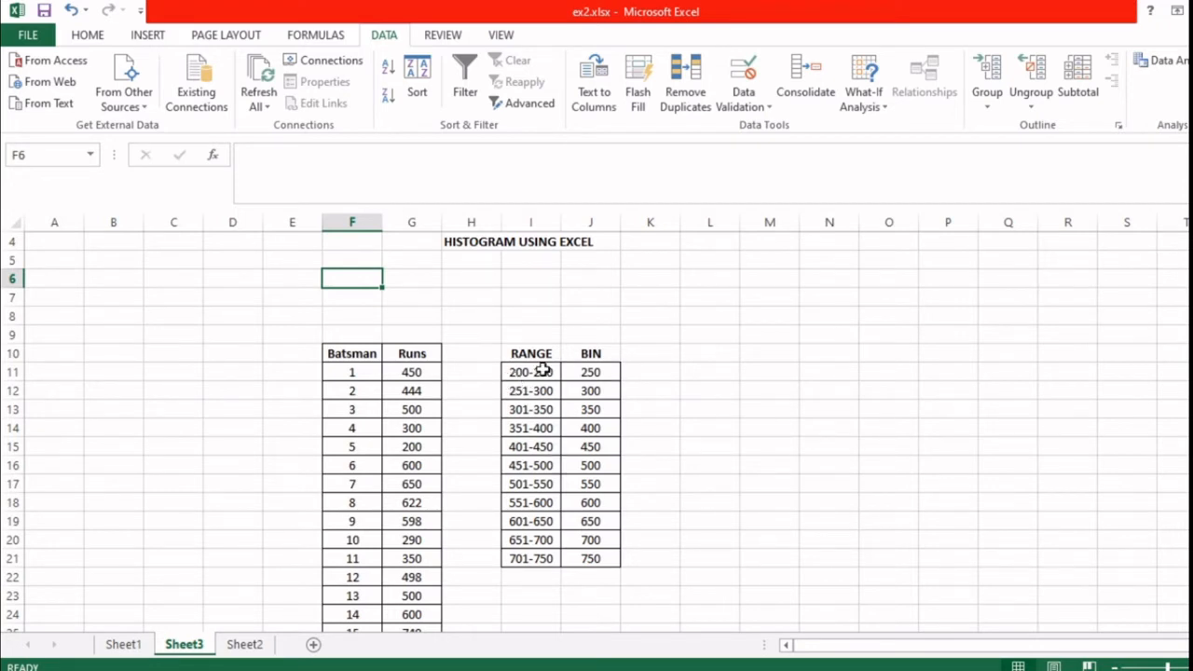
scroll(367, 429, "down", 2)
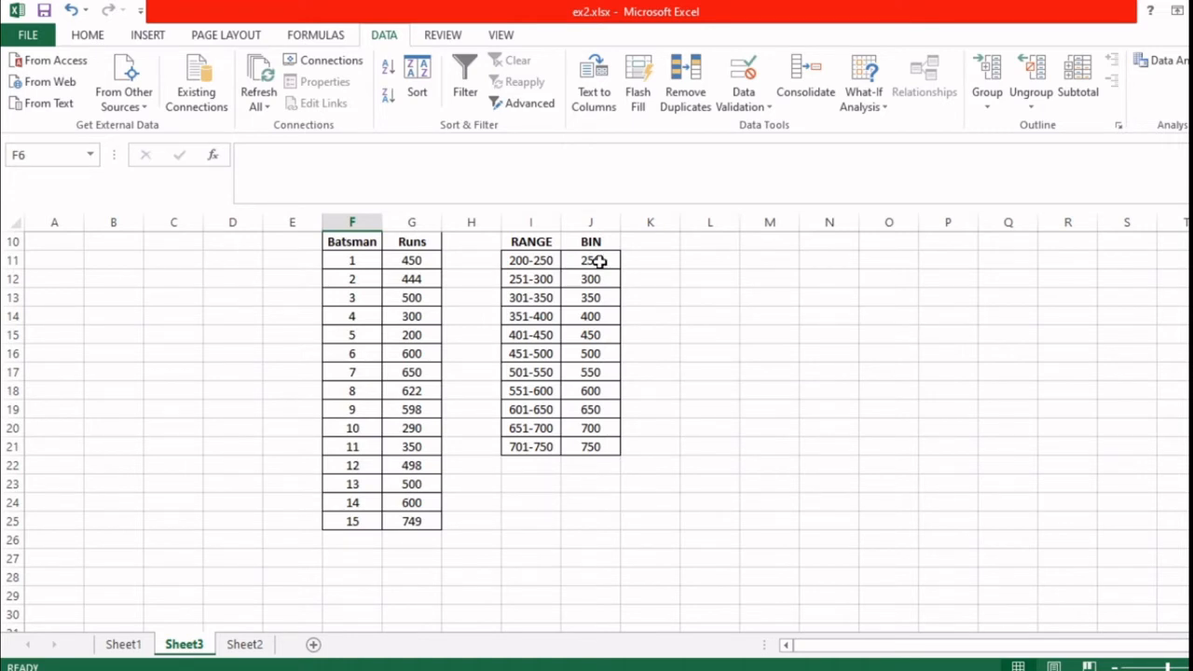
scroll(597, 263, "up", 1)
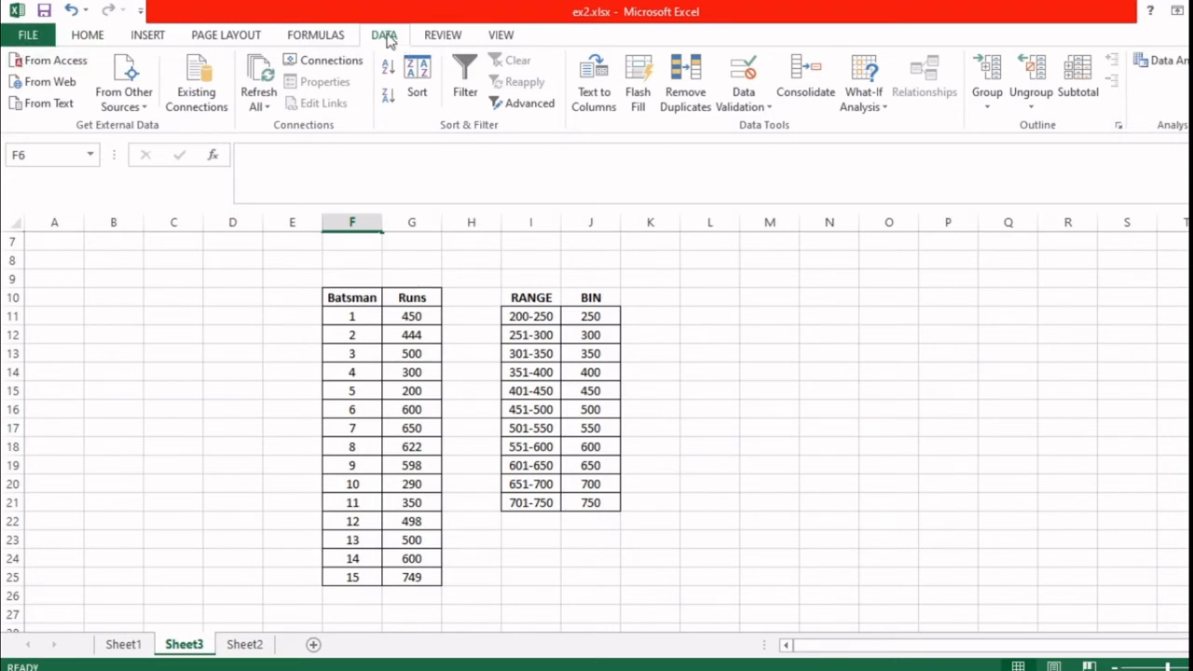
left_click(1185, 68)
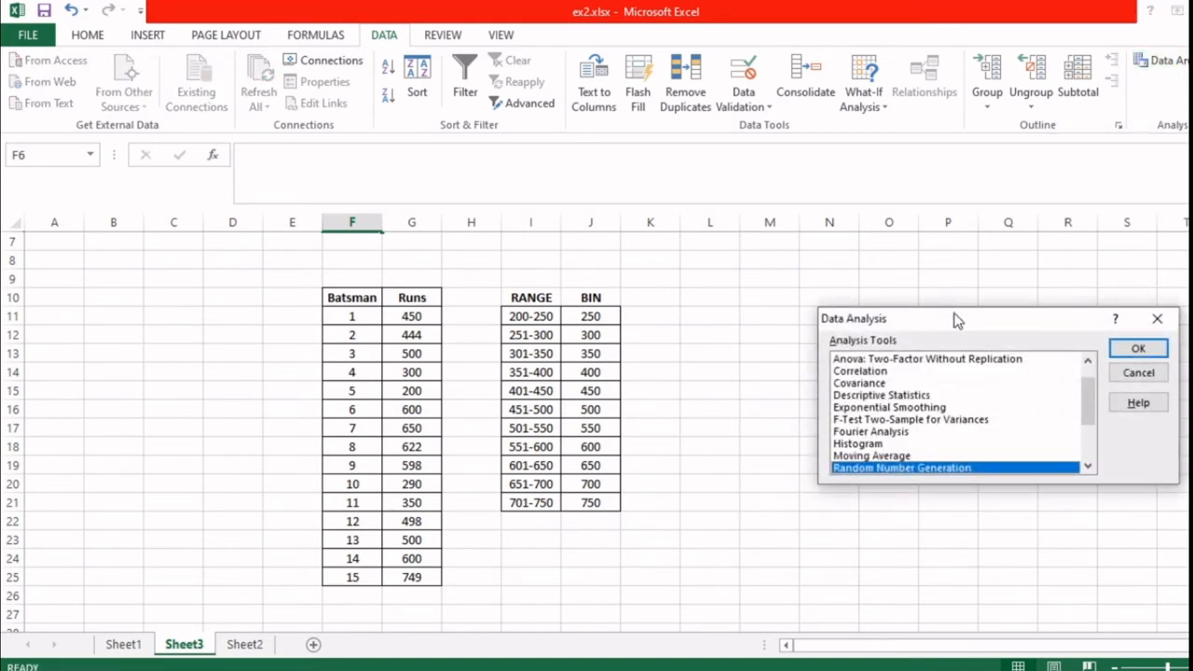
left_click_drag(956, 320, 860, 270)
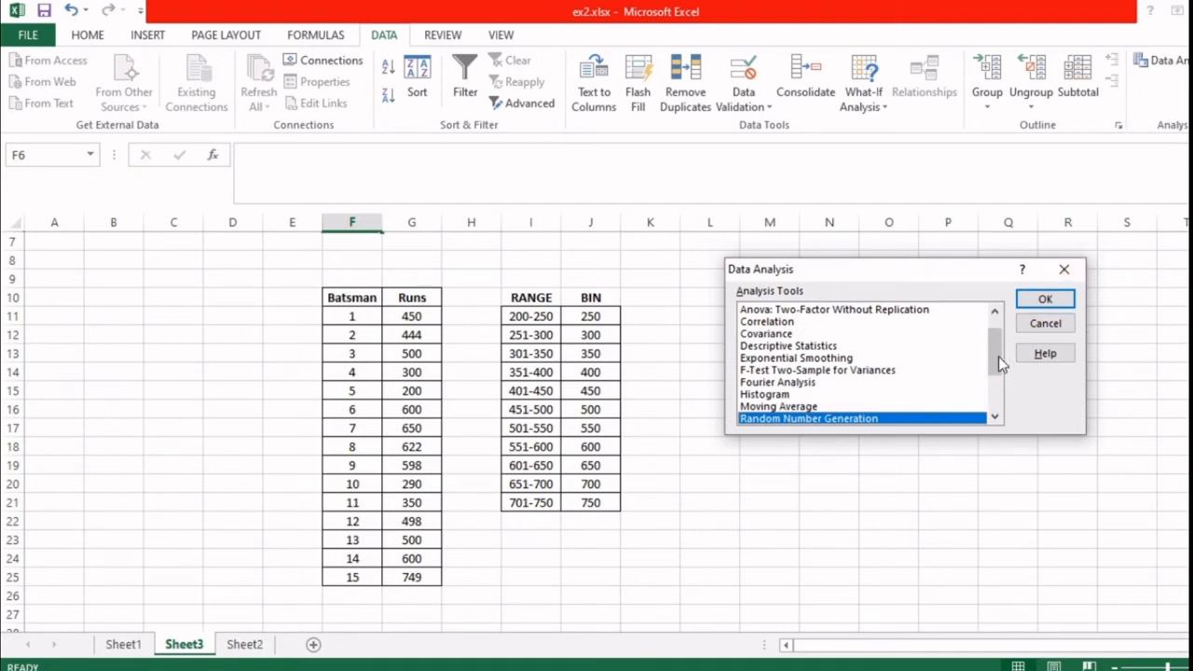
scroll(998, 356, "up", 1)
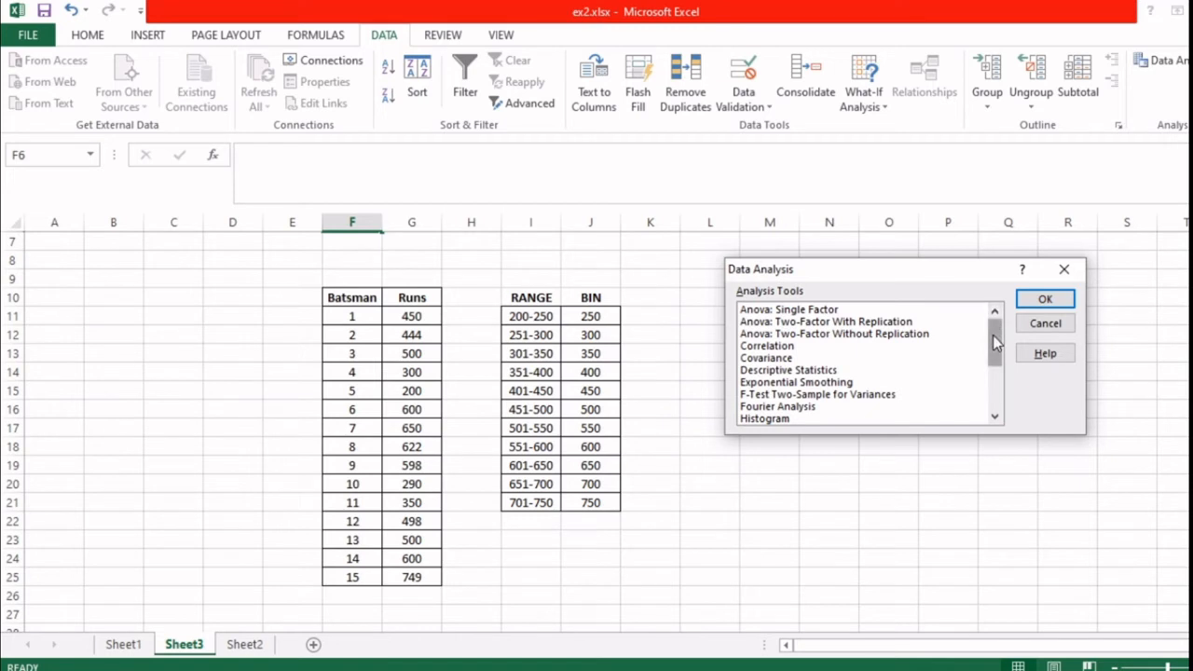
scroll(996, 343, "down", 2)
left_click(795, 360)
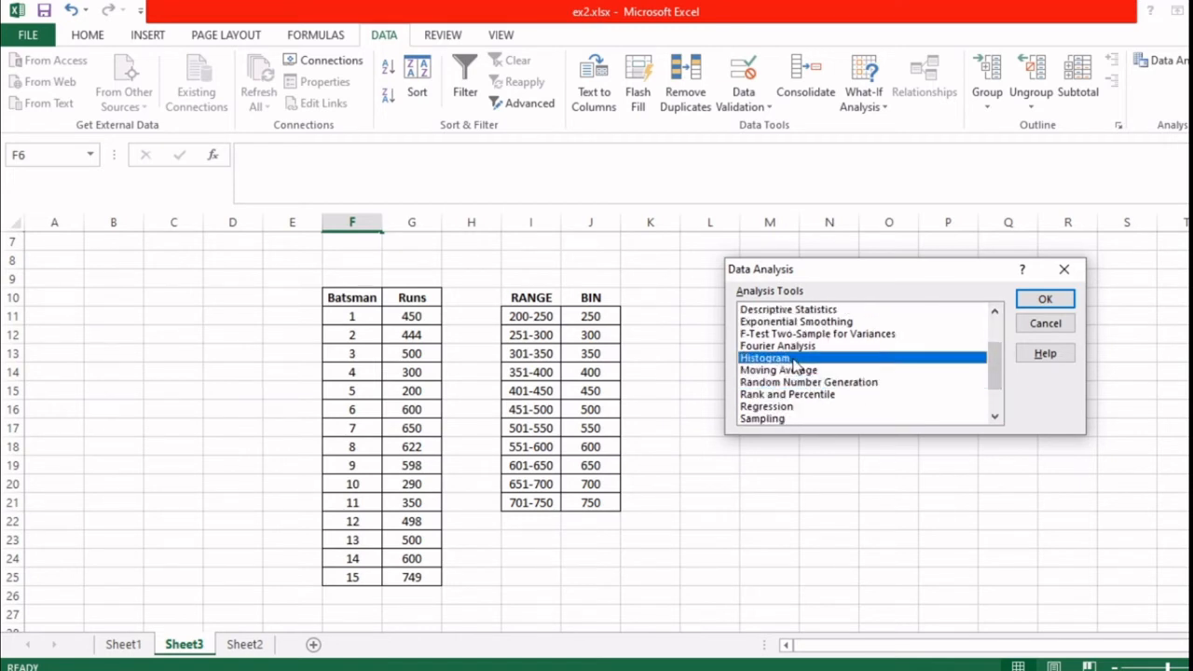
left_click(1046, 300)
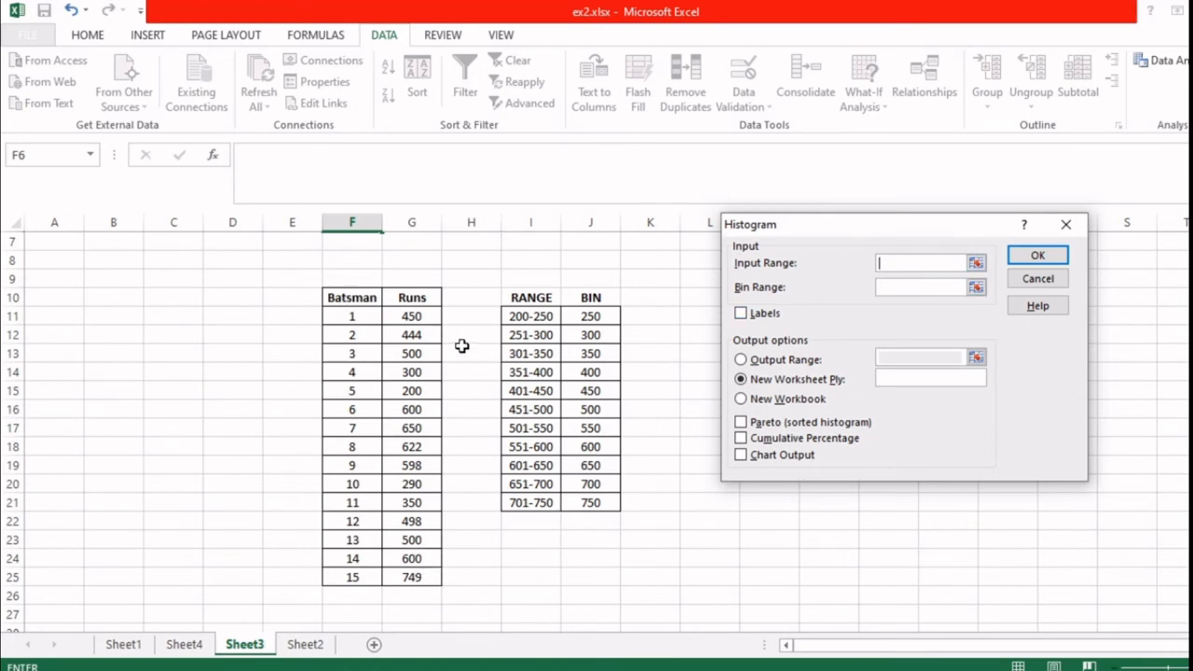
- Set the histogram's input range to the Runs values G11:G25 and its bin range to the BIN values J11:J21
left_click_drag(429, 318, 420, 579)
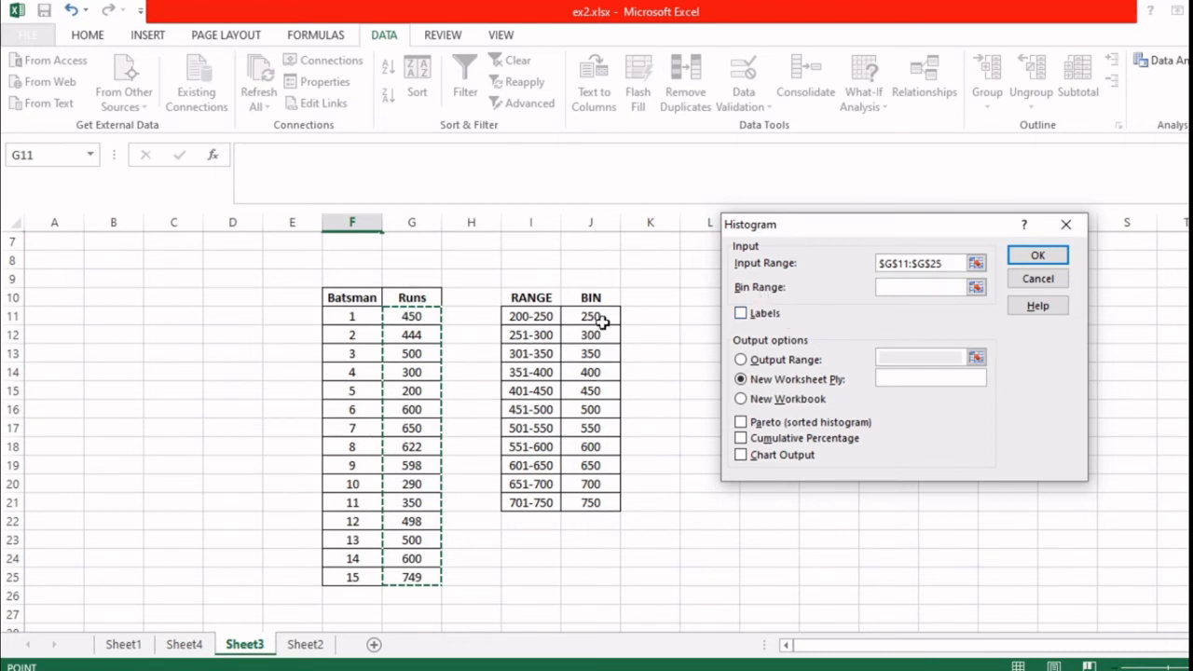
left_click(899, 287)
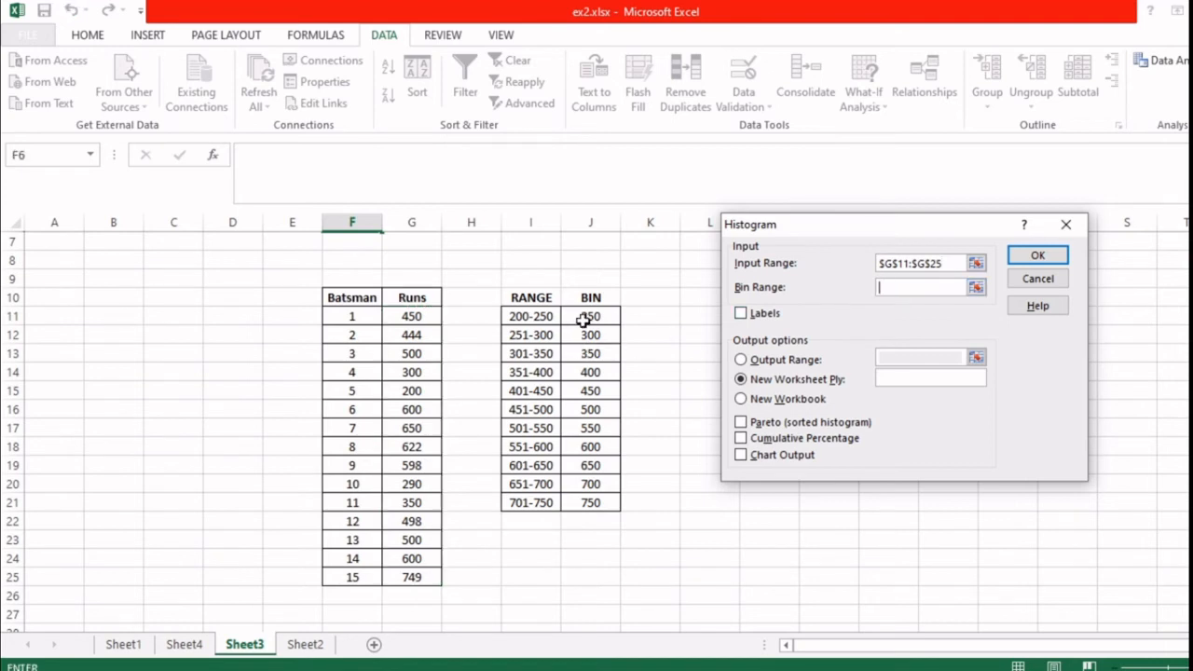
left_click_drag(587, 318, 597, 501)
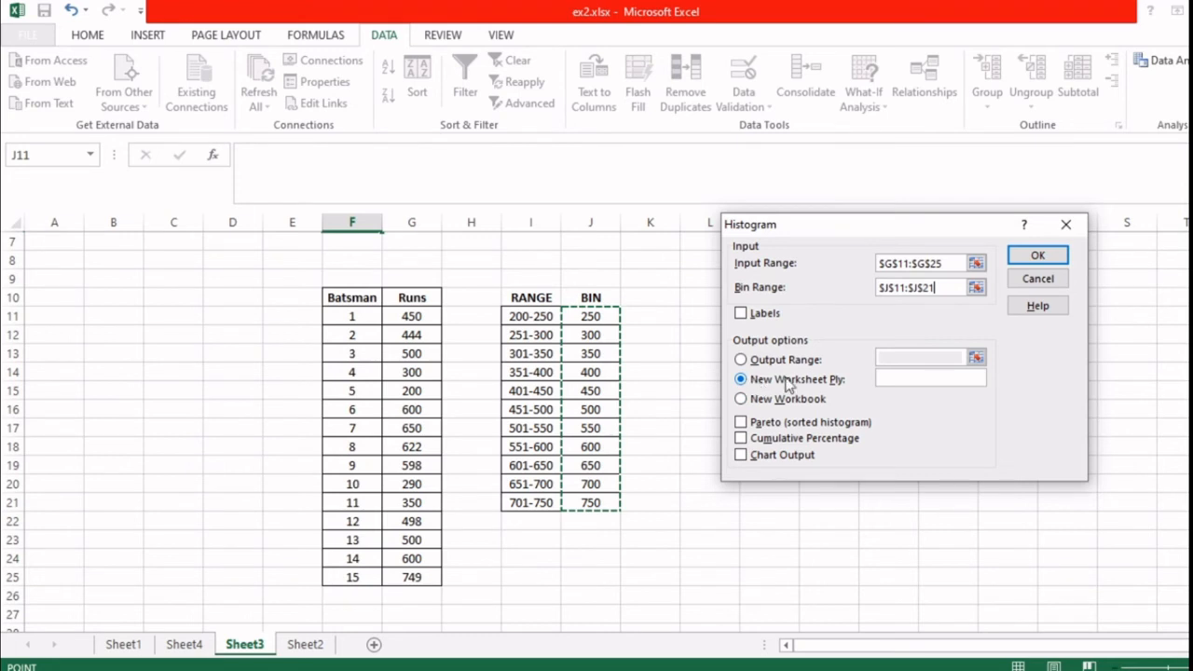
- Generate the histogram with its output range at cell M11 and Chart Output enabled
left_click(741, 361)
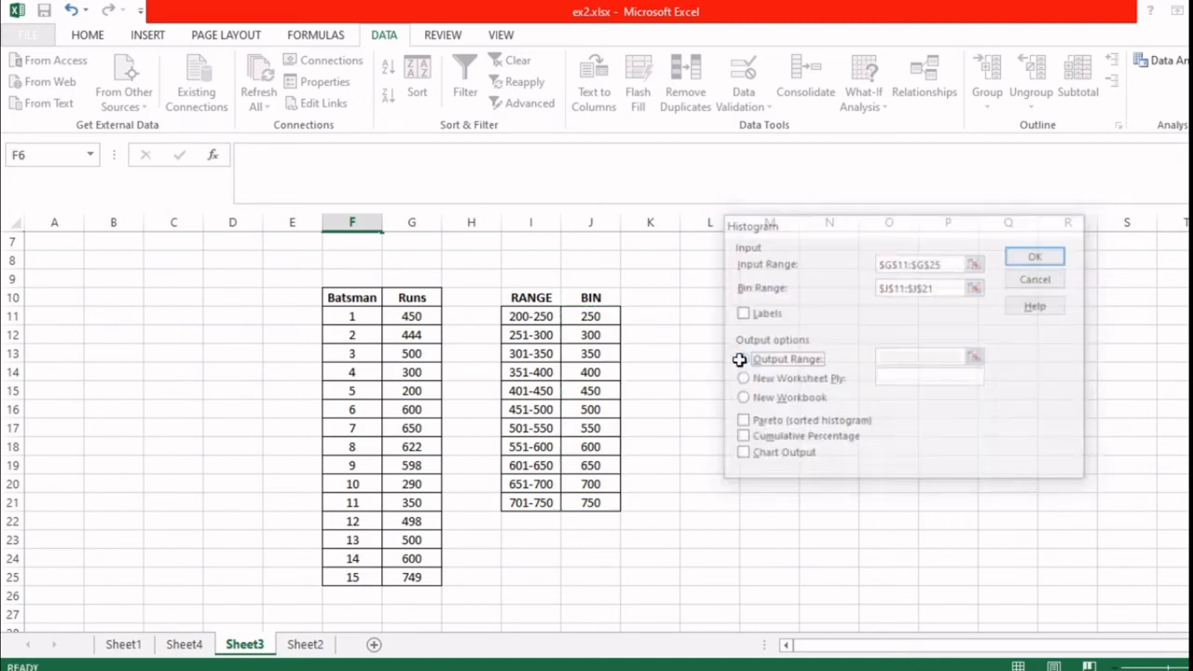
left_click(887, 357)
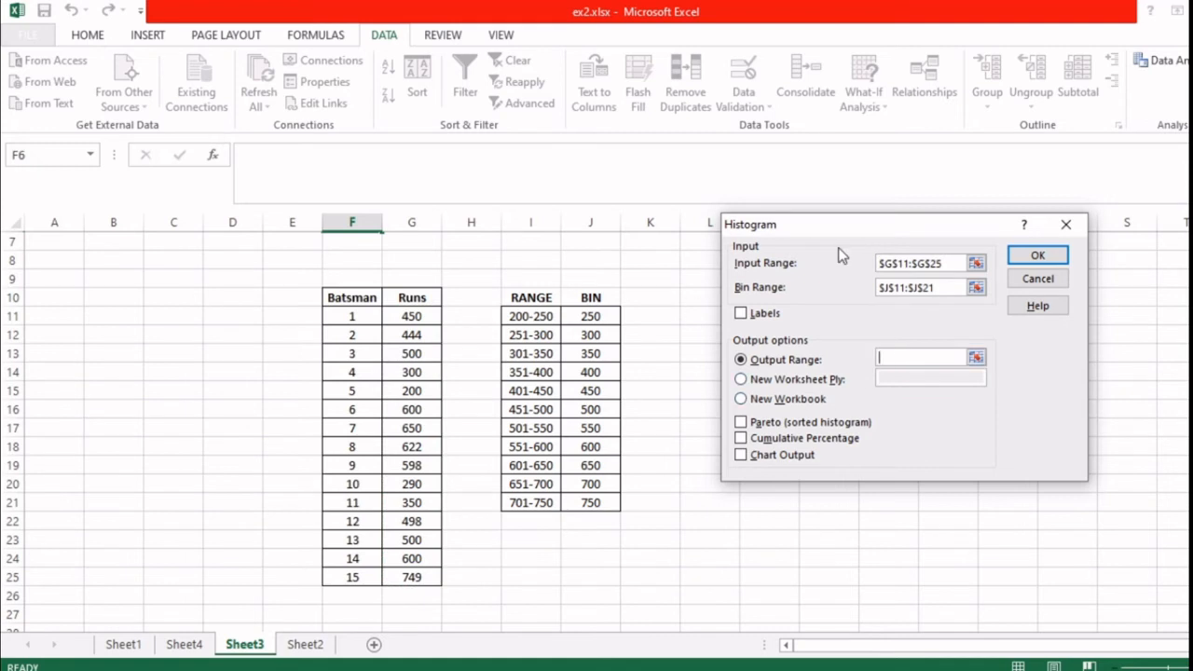
left_click_drag(861, 228, 978, 228)
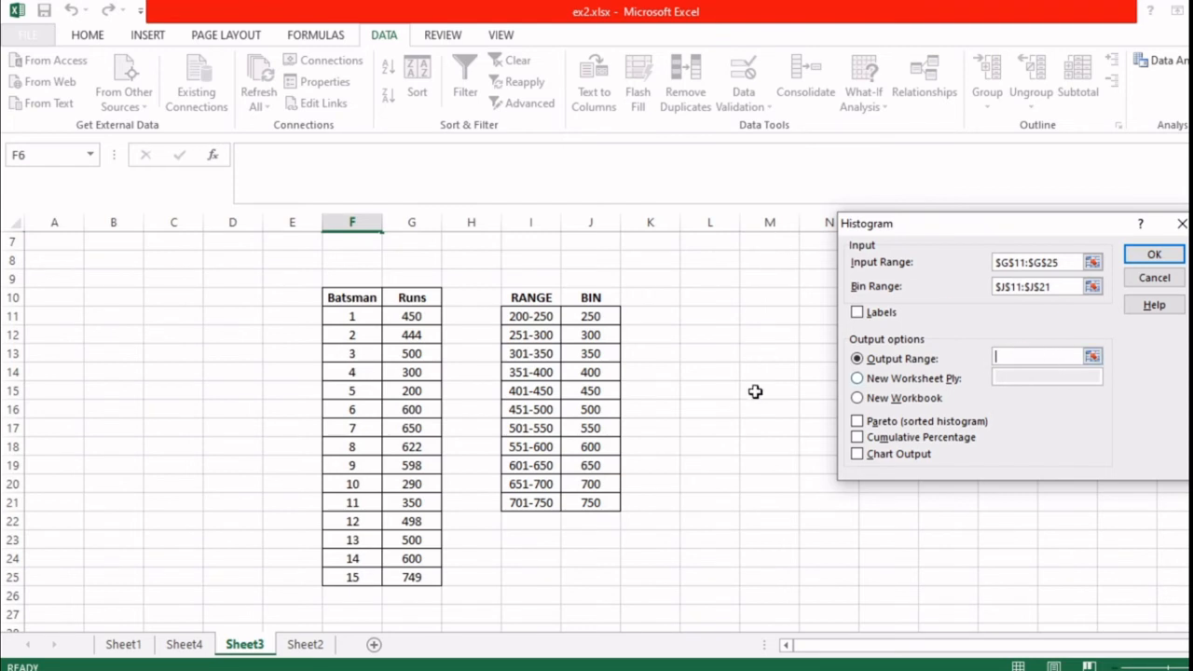
left_click(766, 319)
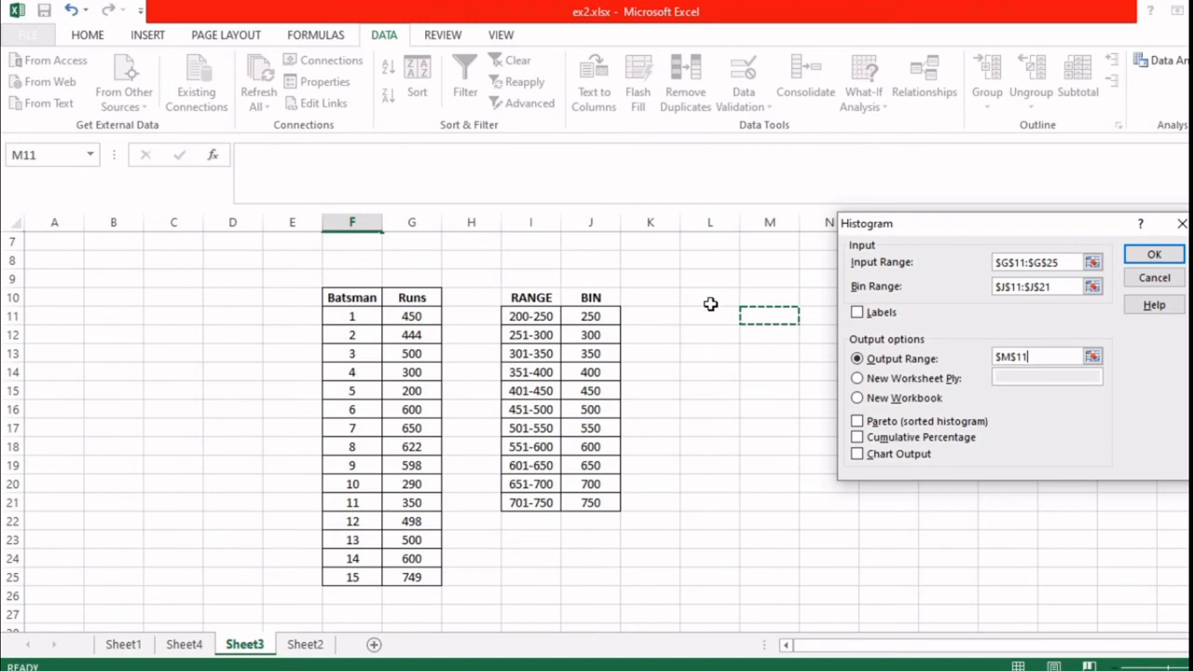
left_click(857, 455)
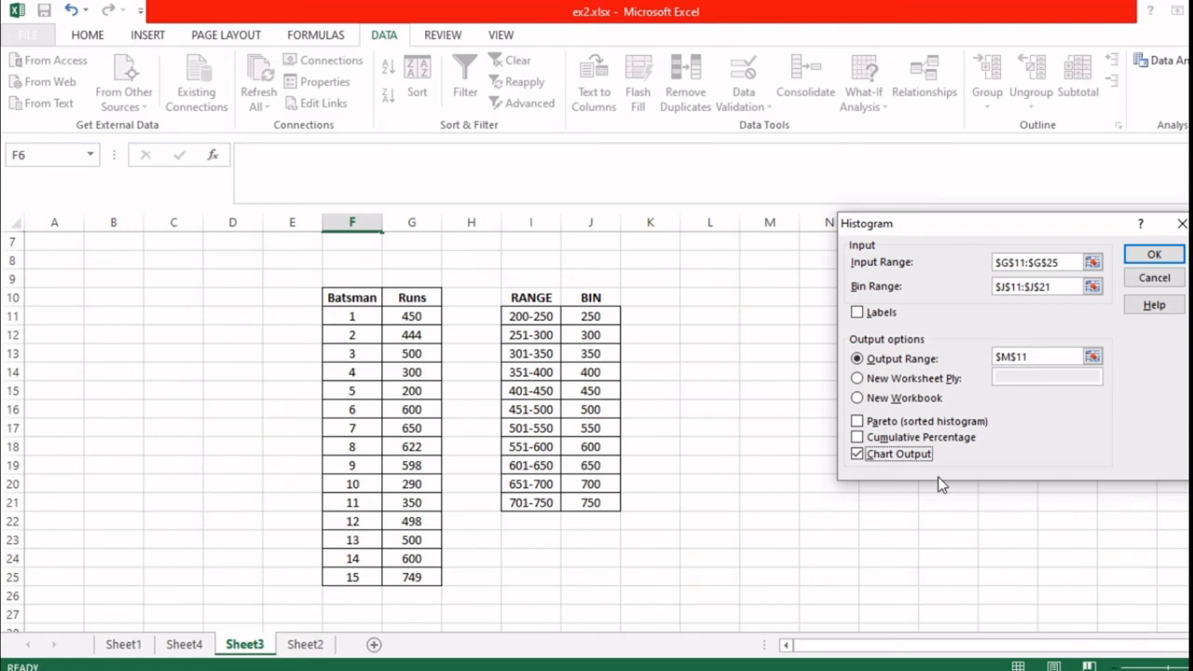
left_click(1156, 258)
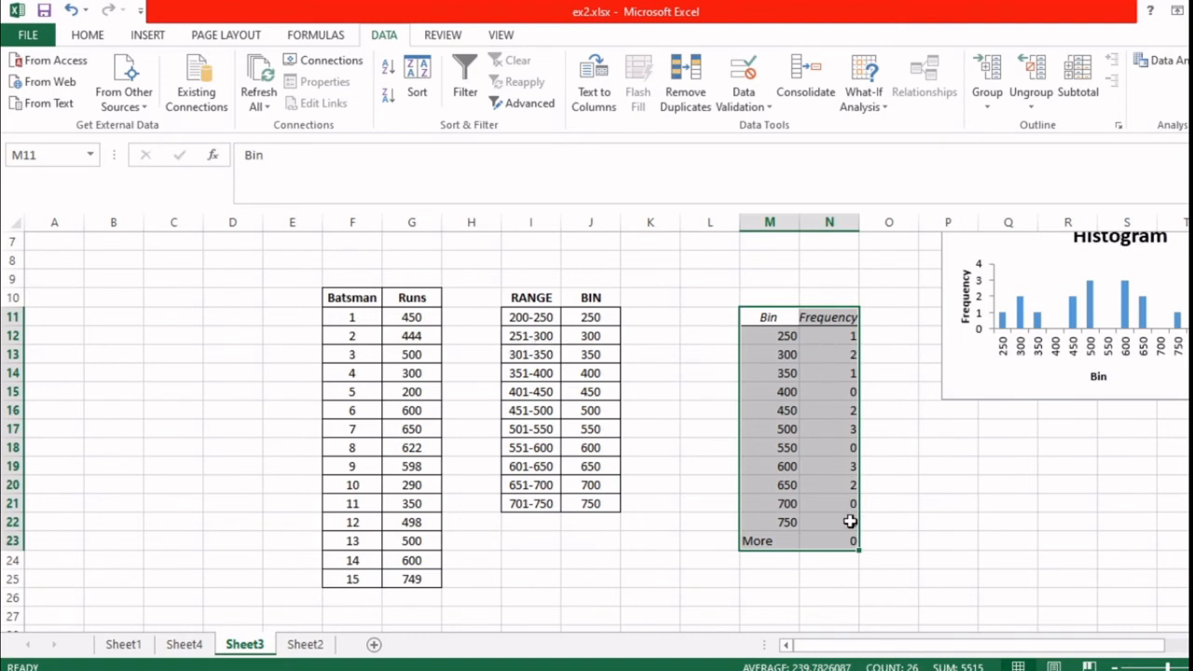
- Move the histogram chart close beside the frequency table and enlarge it in width and height
left_click(1070, 274)
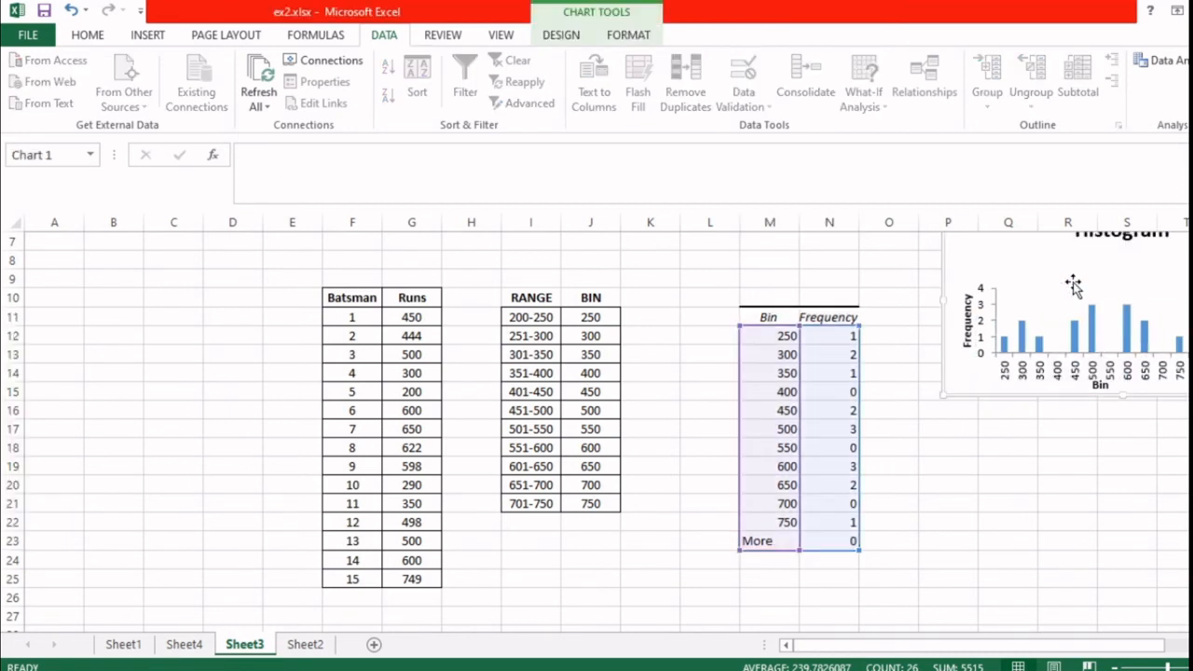
left_click_drag(967, 255, 908, 401)
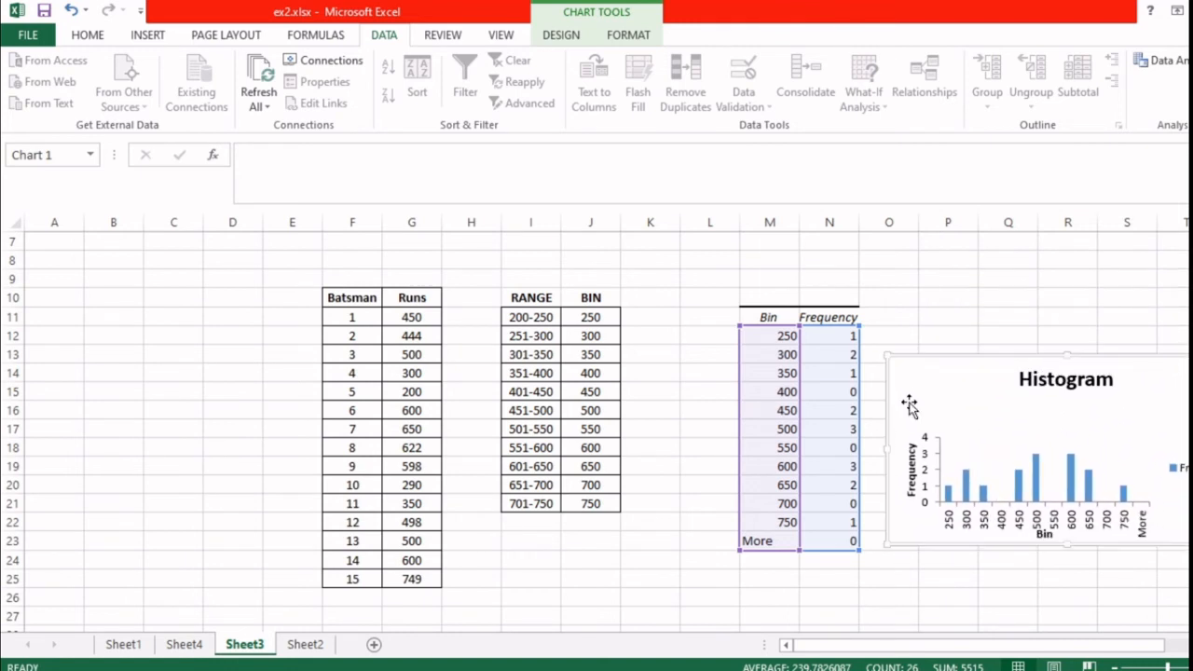
left_click_drag(831, 650, 908, 650)
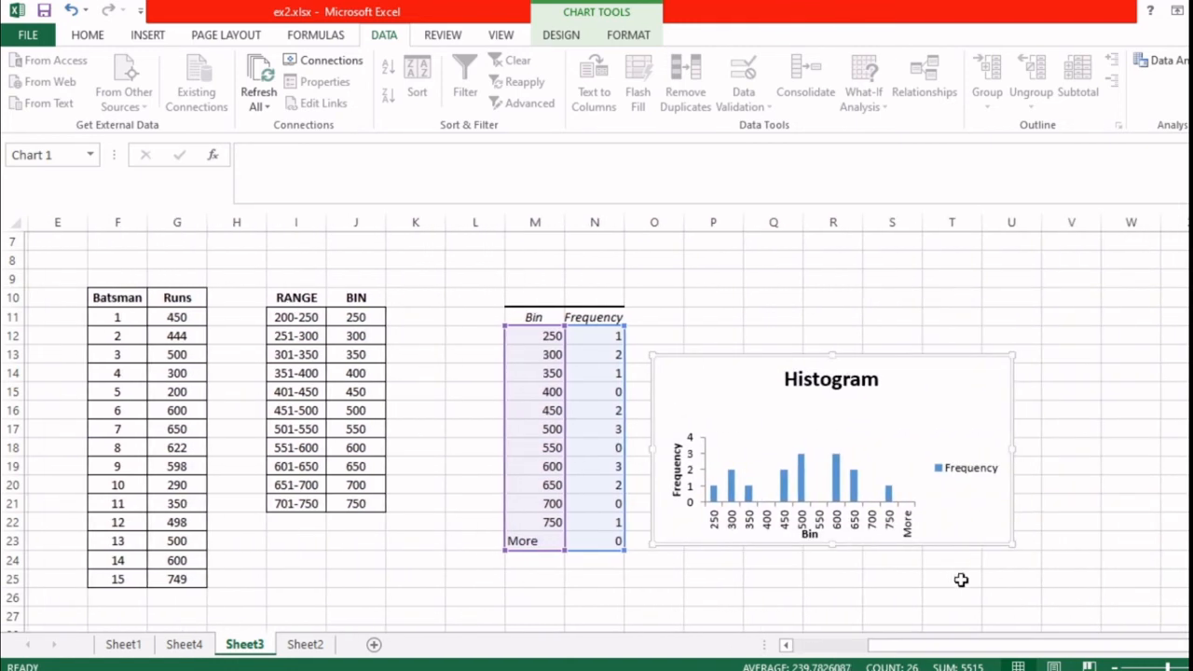
left_click_drag(1005, 551, 1160, 536)
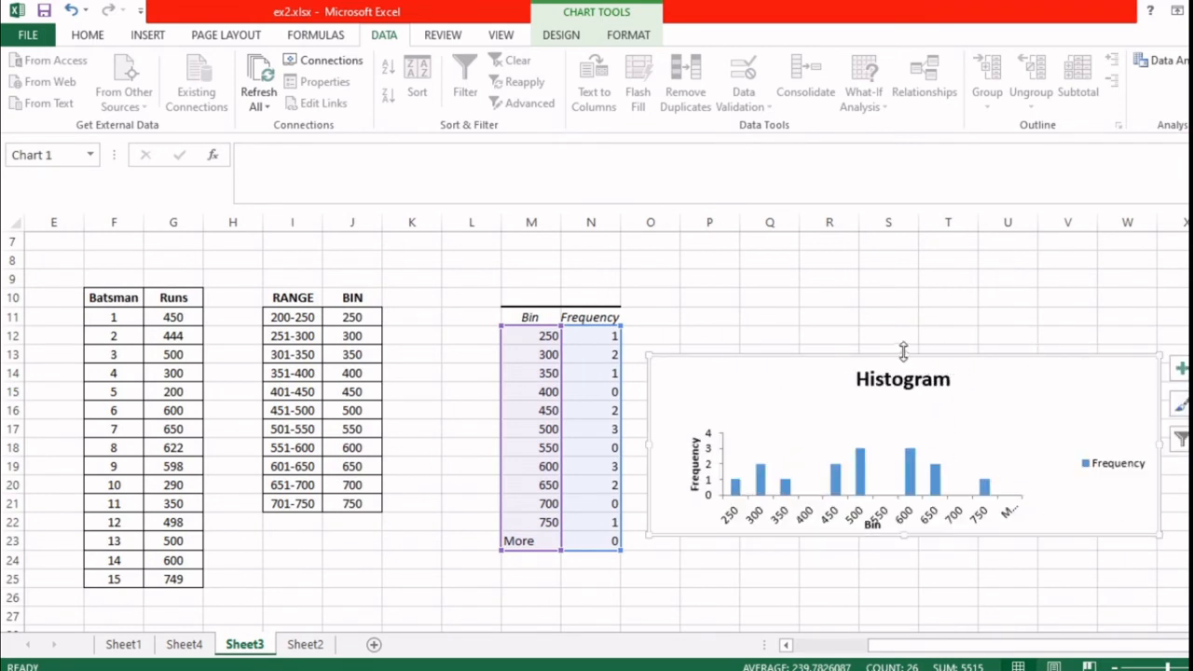
left_click_drag(901, 349, 890, 269)
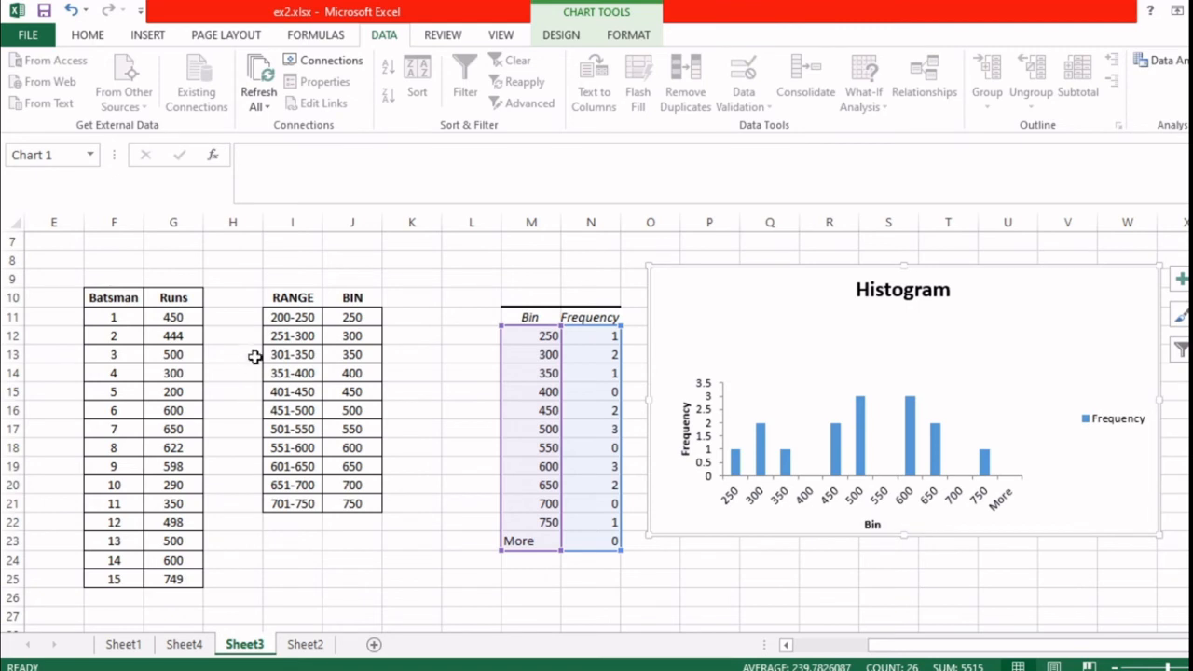
- Set the histogram's horizontal axis labels to the RANGE values I11:I21 and enlarge the chart, mainly in width
left_click(782, 501)
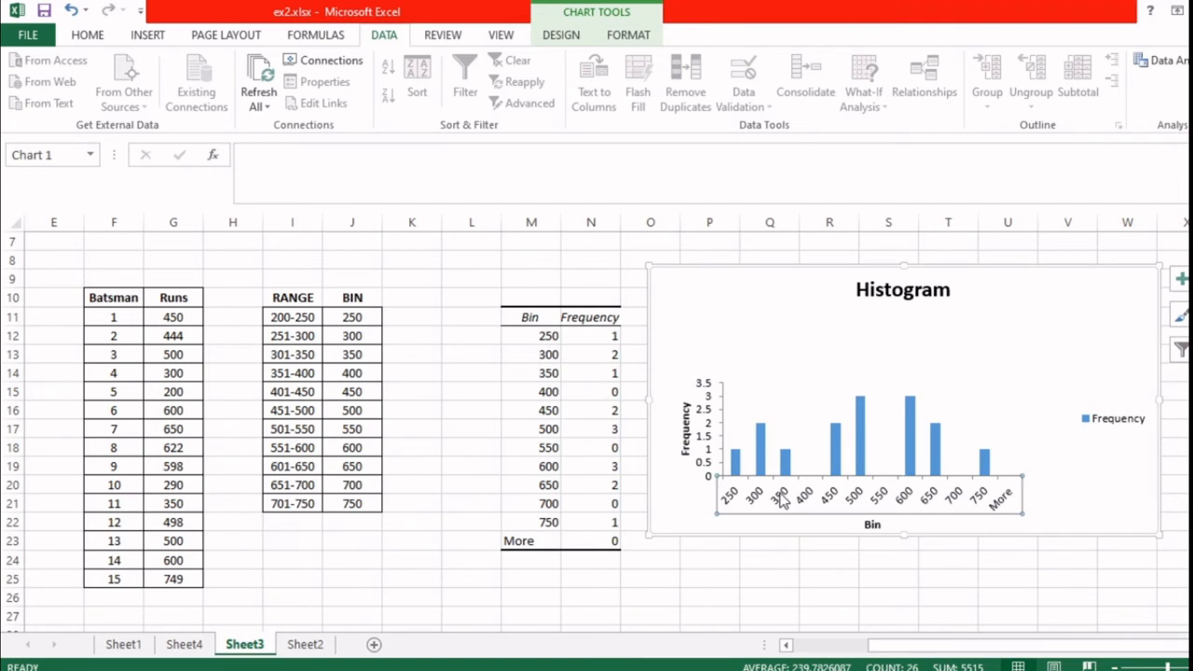
right_click(781, 501)
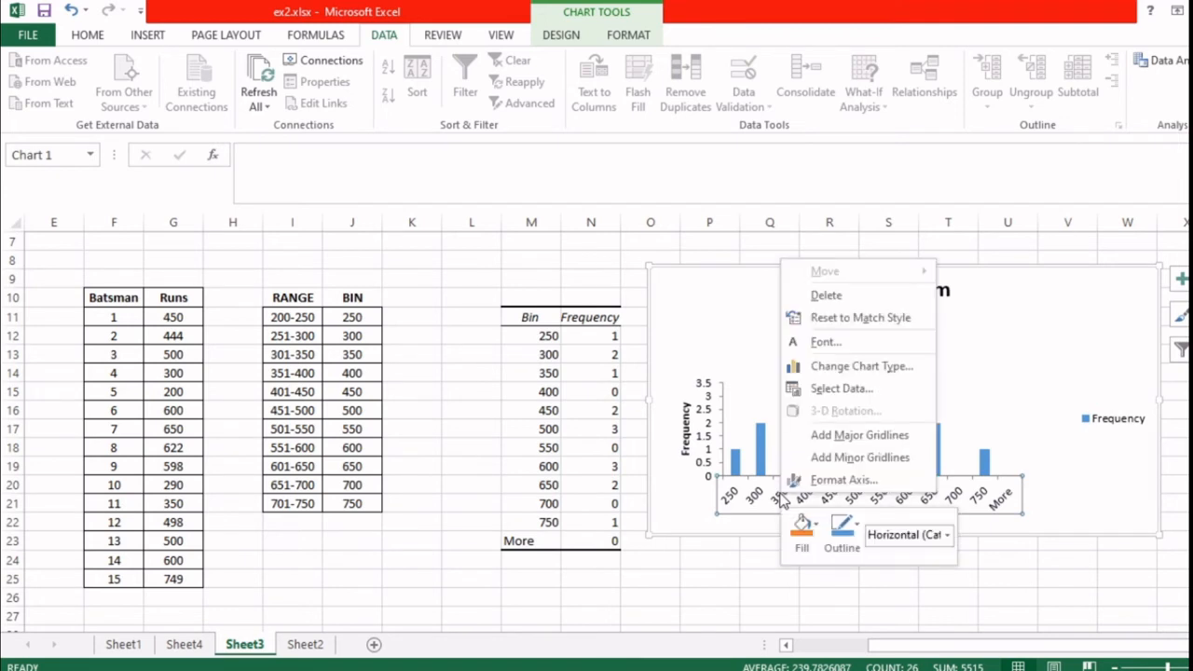
left_click(863, 389)
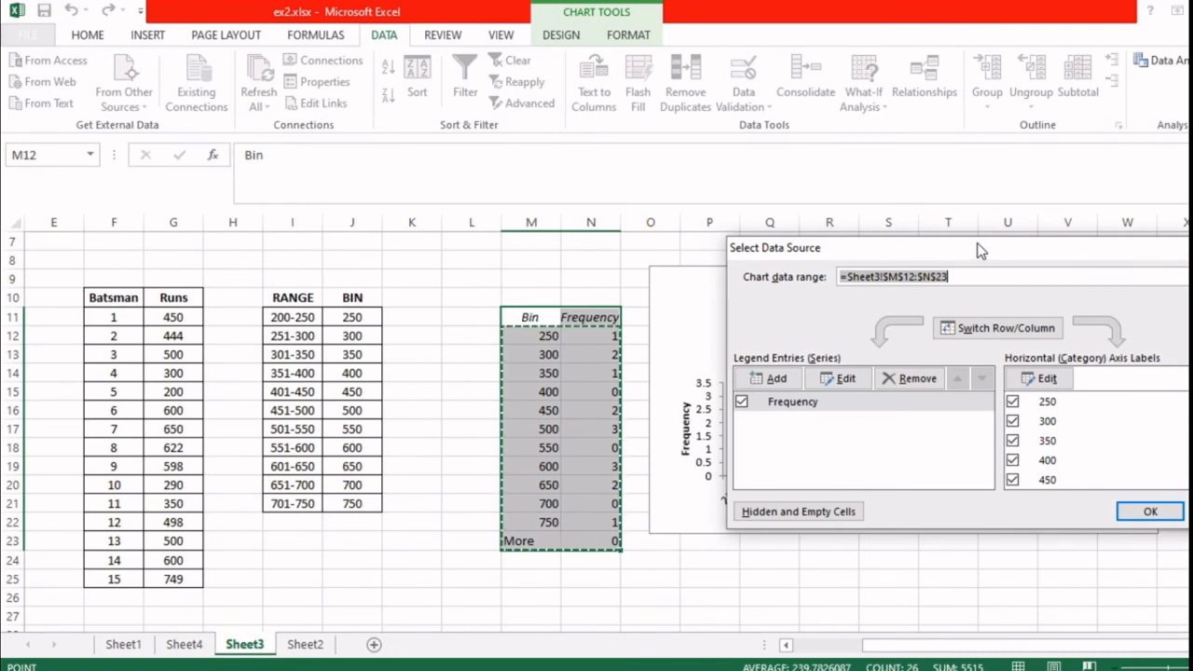
left_click_drag(979, 250, 864, 228)
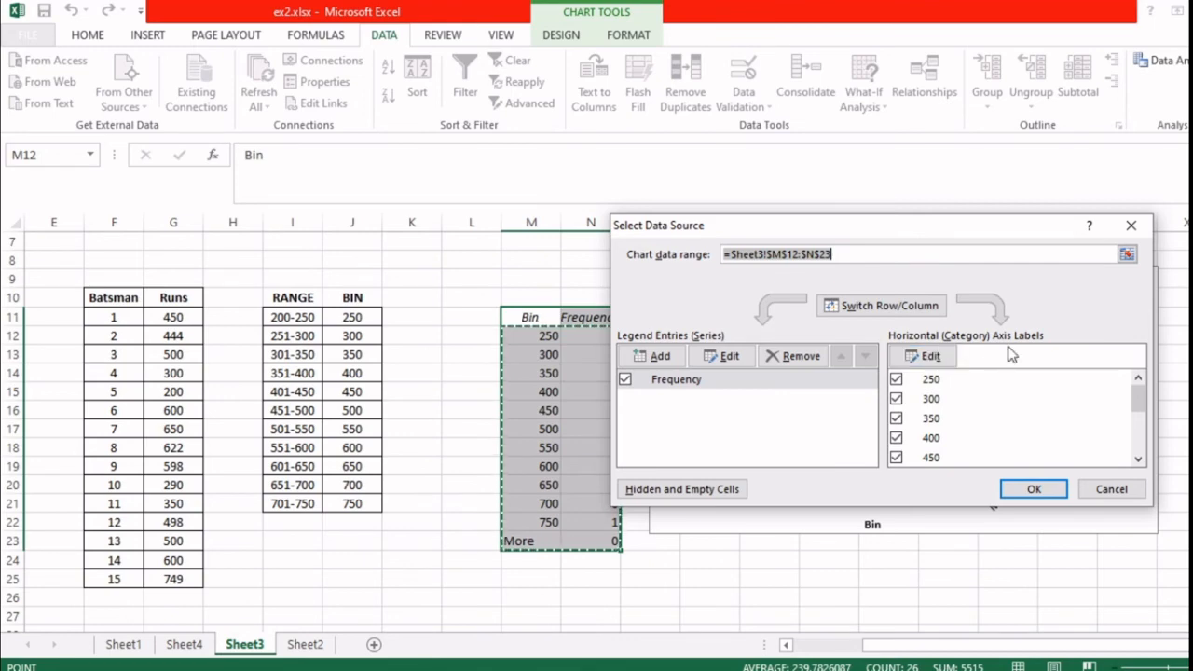
left_click(933, 357)
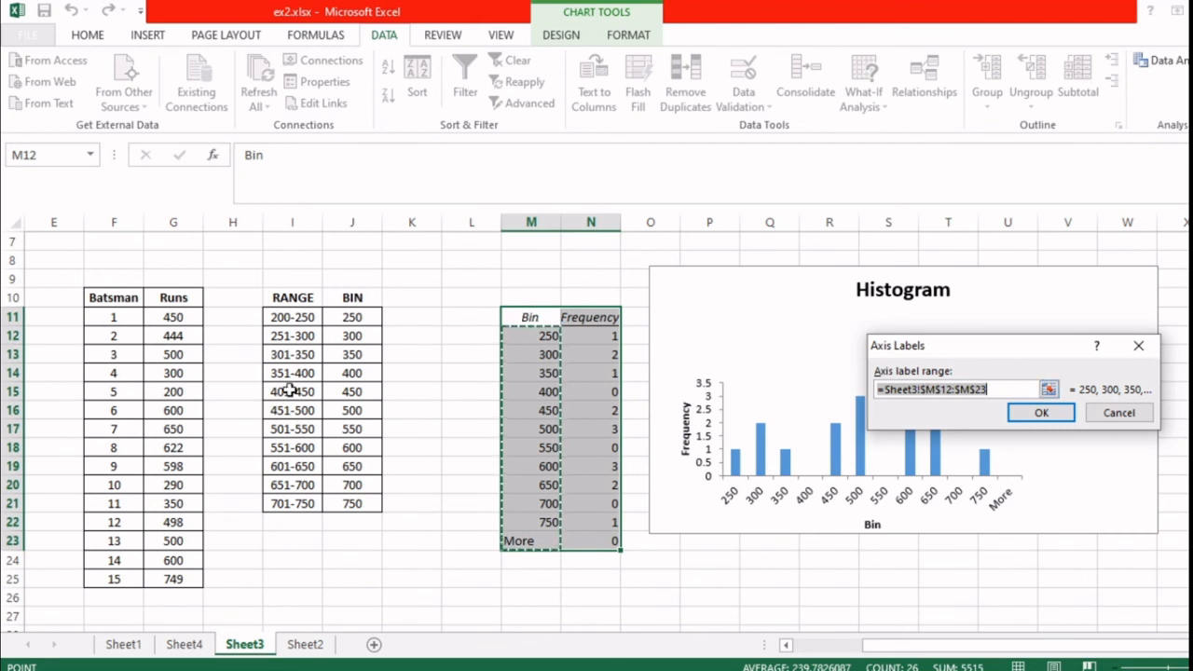
left_click_drag(301, 319, 301, 504)
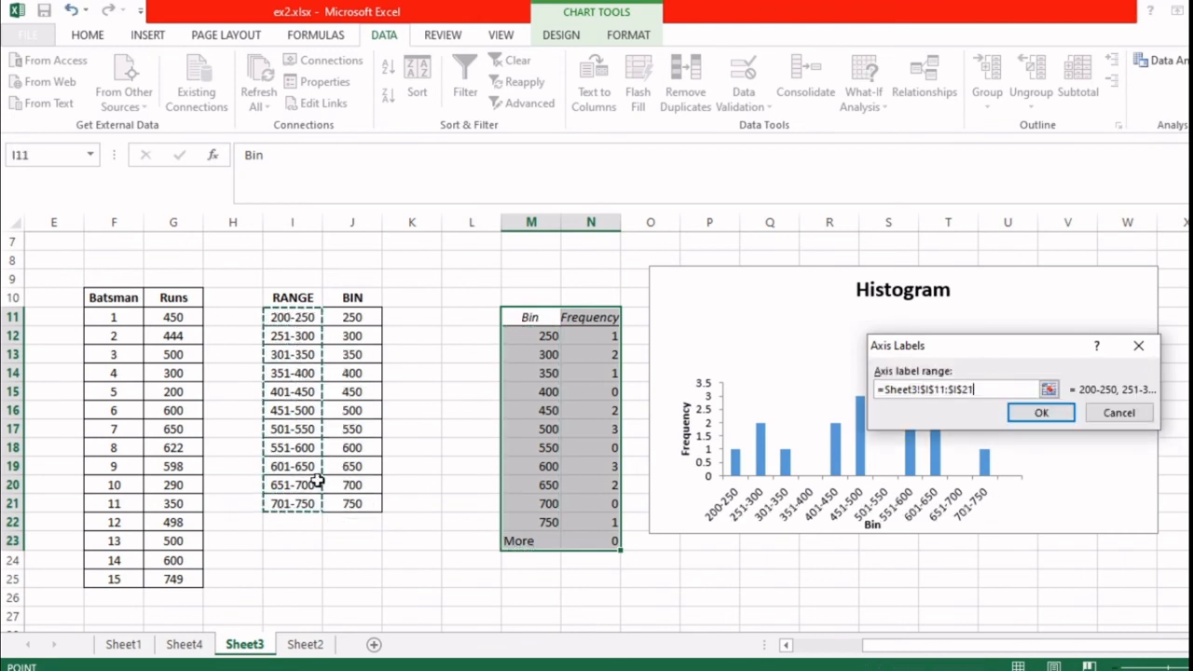
left_click(1057, 412)
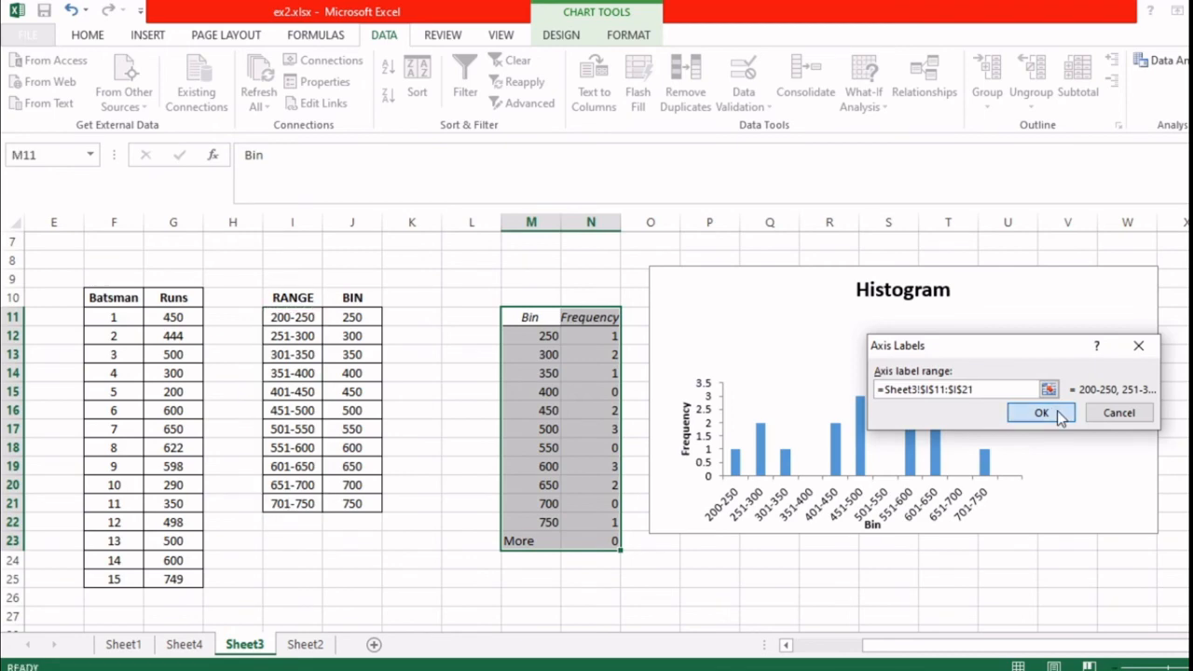
left_click(1047, 483)
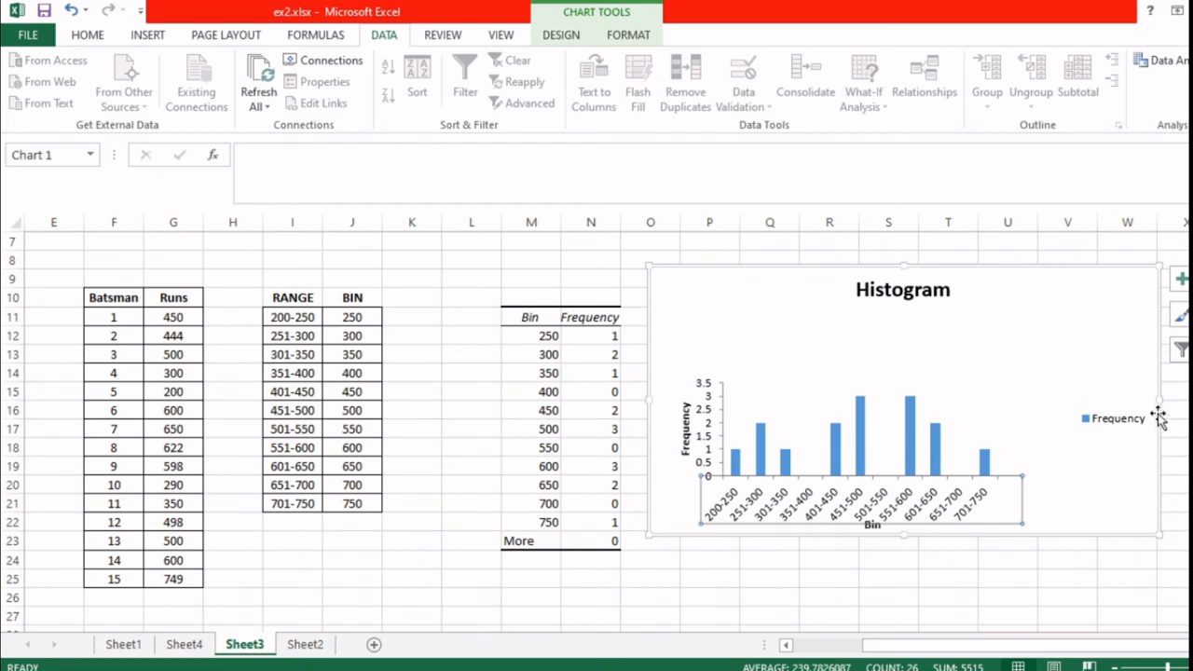
left_click_drag(1159, 534, 1192, 544)
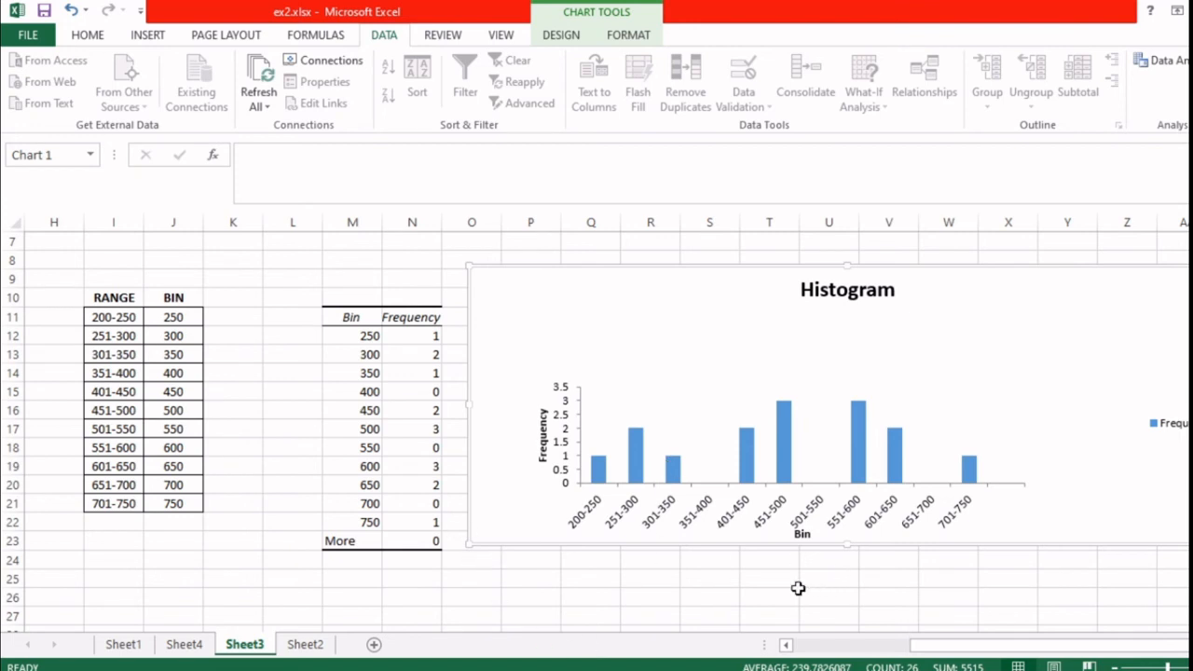
- Add data labels to the Frequency bars of the histogram
mouse_move(597, 477)
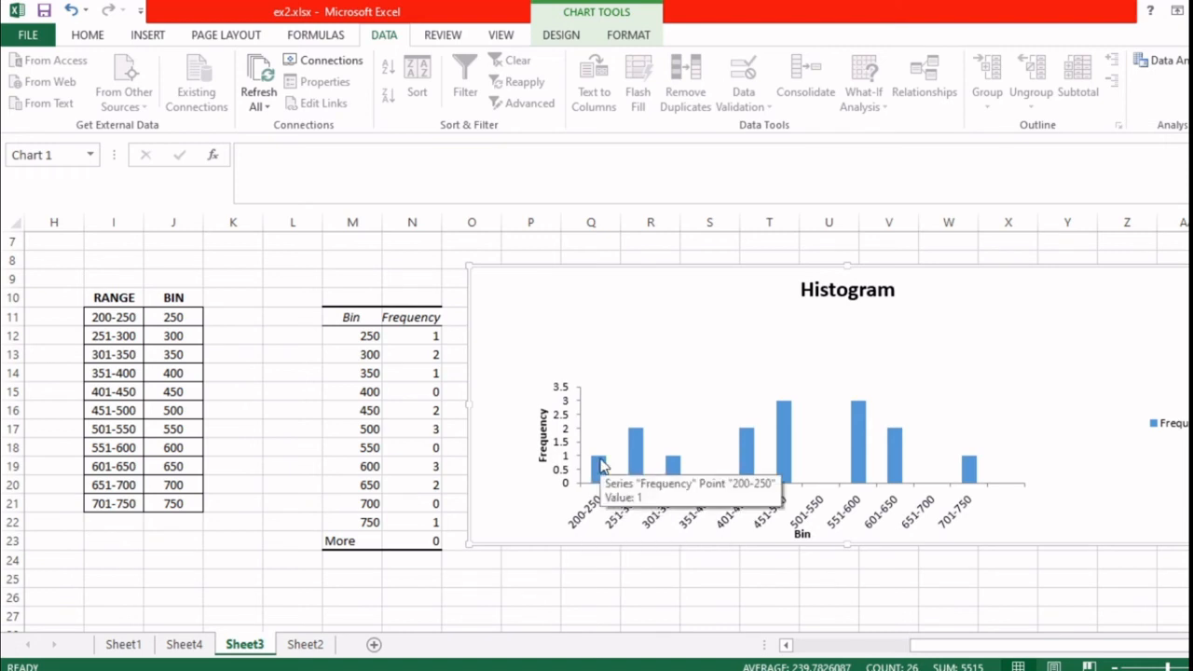
mouse_move(640, 450)
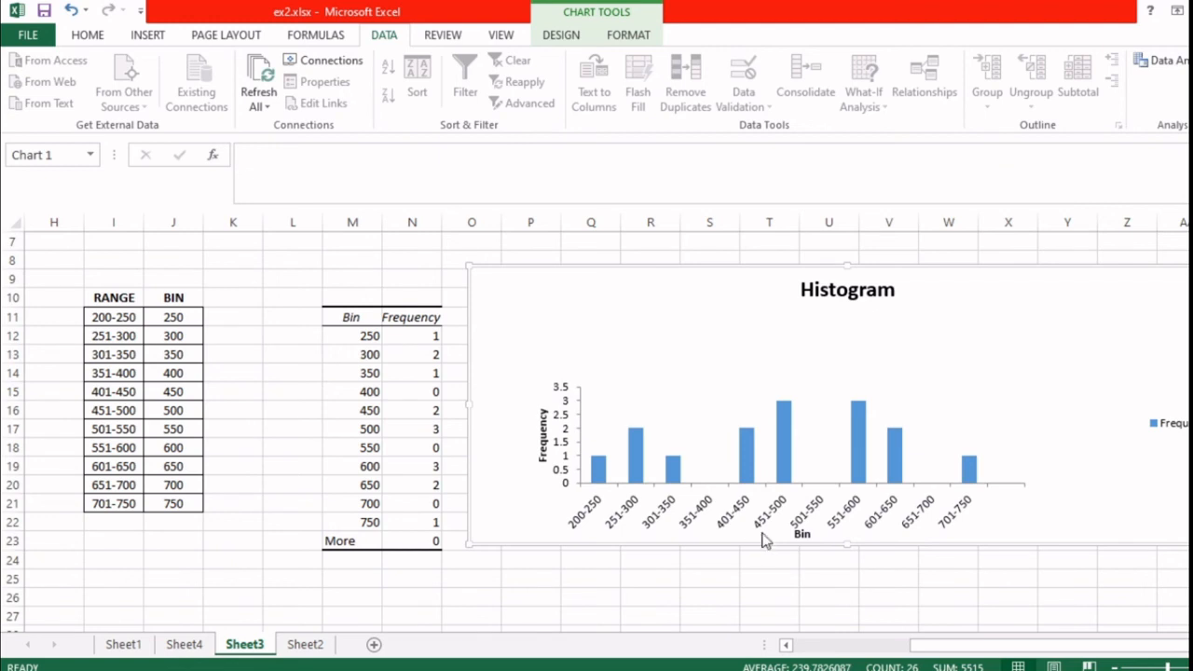
mouse_move(784, 422)
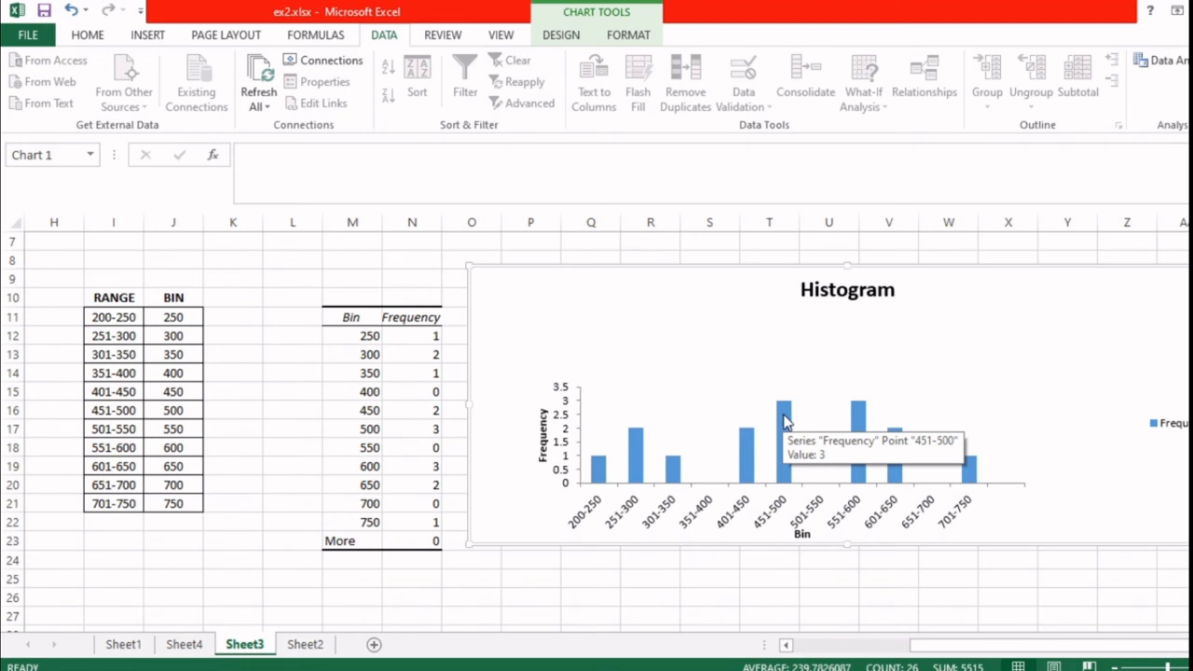
left_click(601, 472)
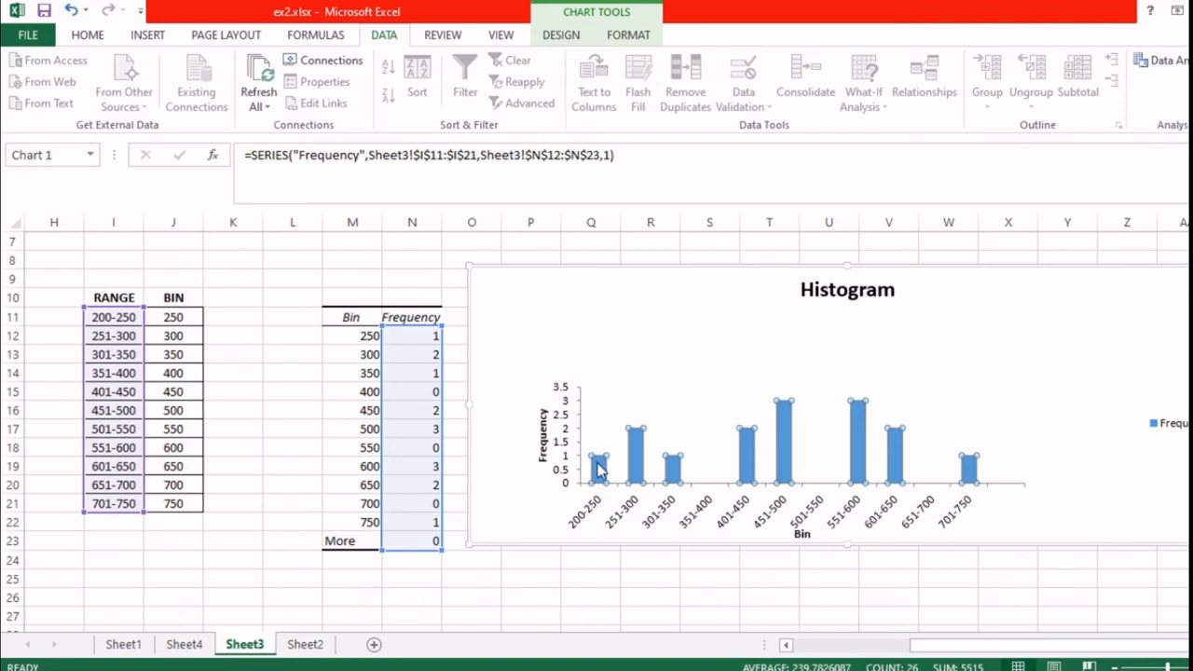
mouse_move(600, 471)
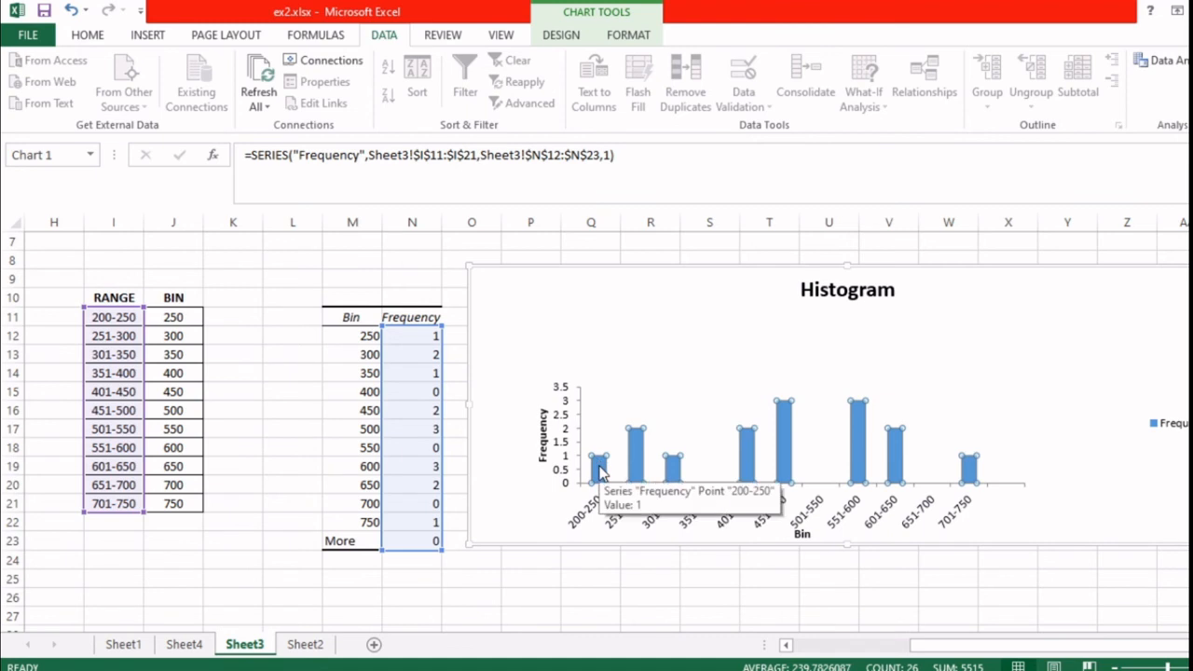
right_click(600, 471)
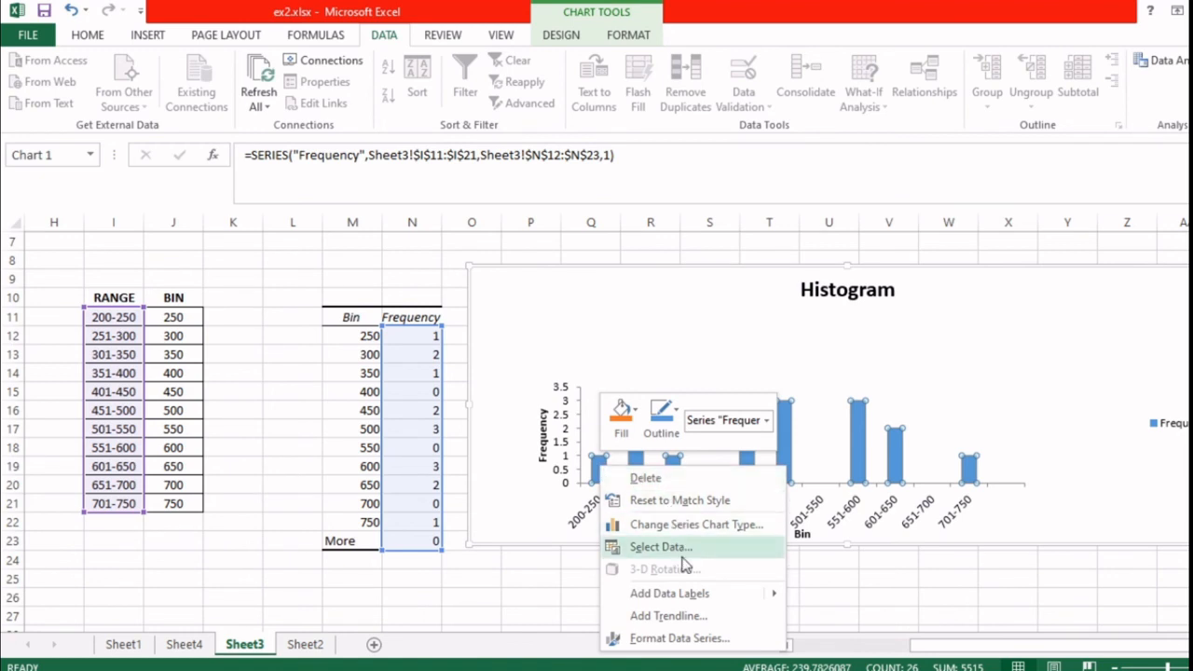
mouse_move(693, 601)
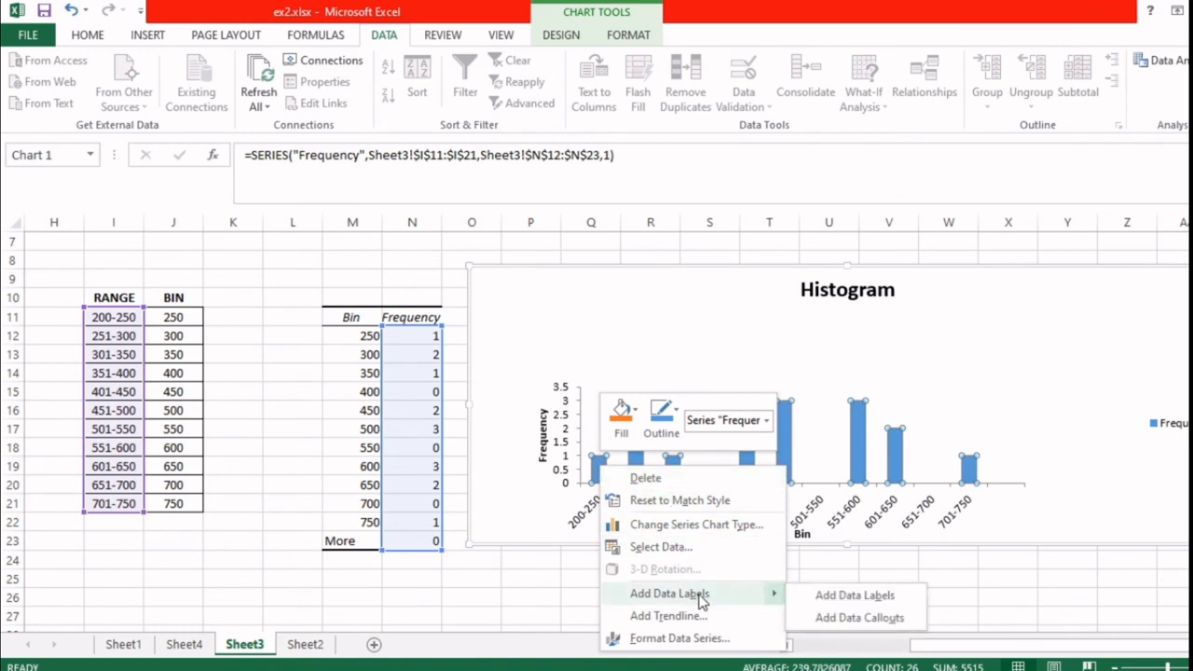
left_click(855, 596)
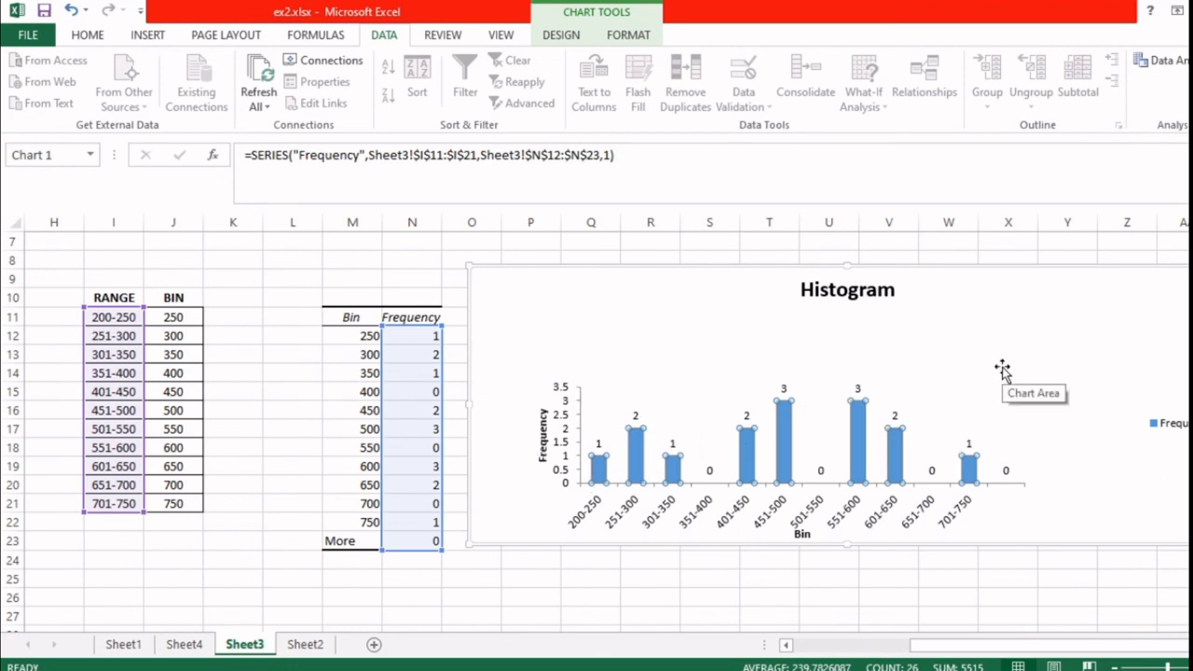
- Change the shape of the histogram's data labels to a callout with a downward arrow
mouse_move(601, 465)
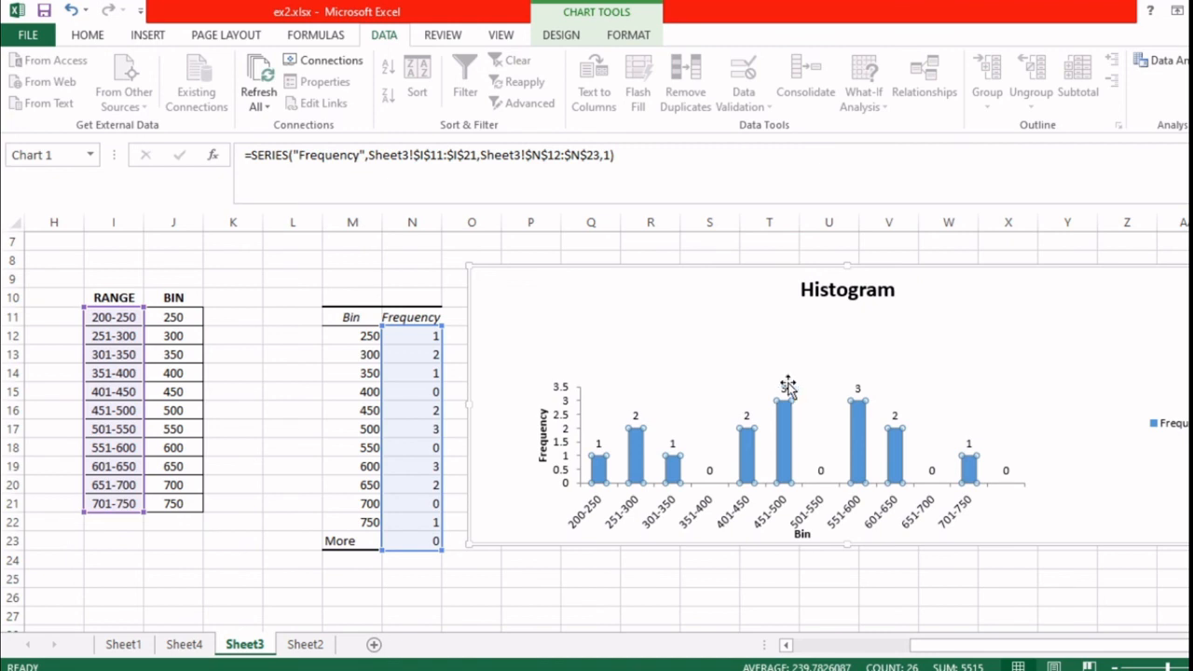
left_click(601, 444)
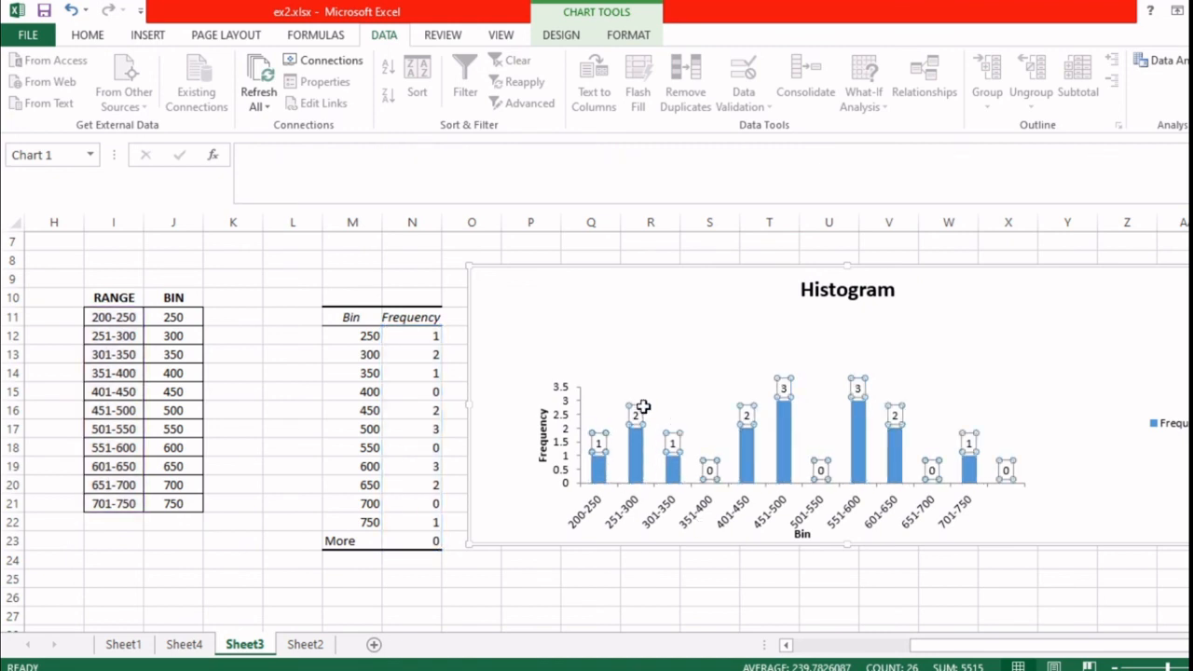
right_click(600, 442)
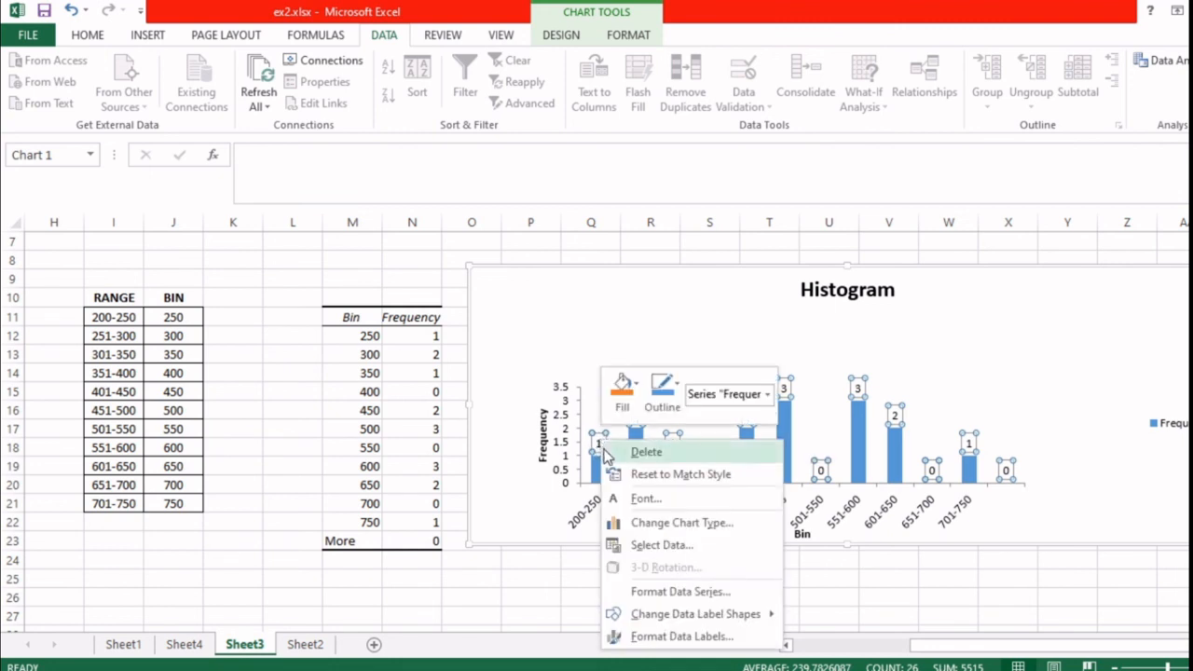
mouse_move(688, 622)
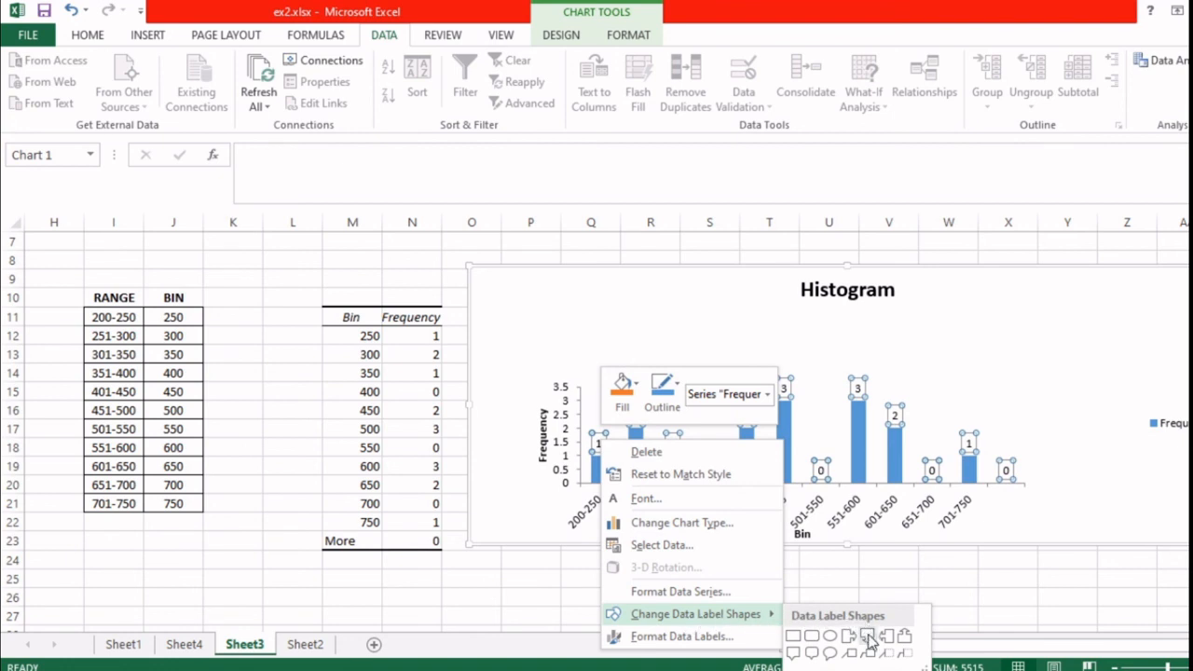
left_click(867, 638)
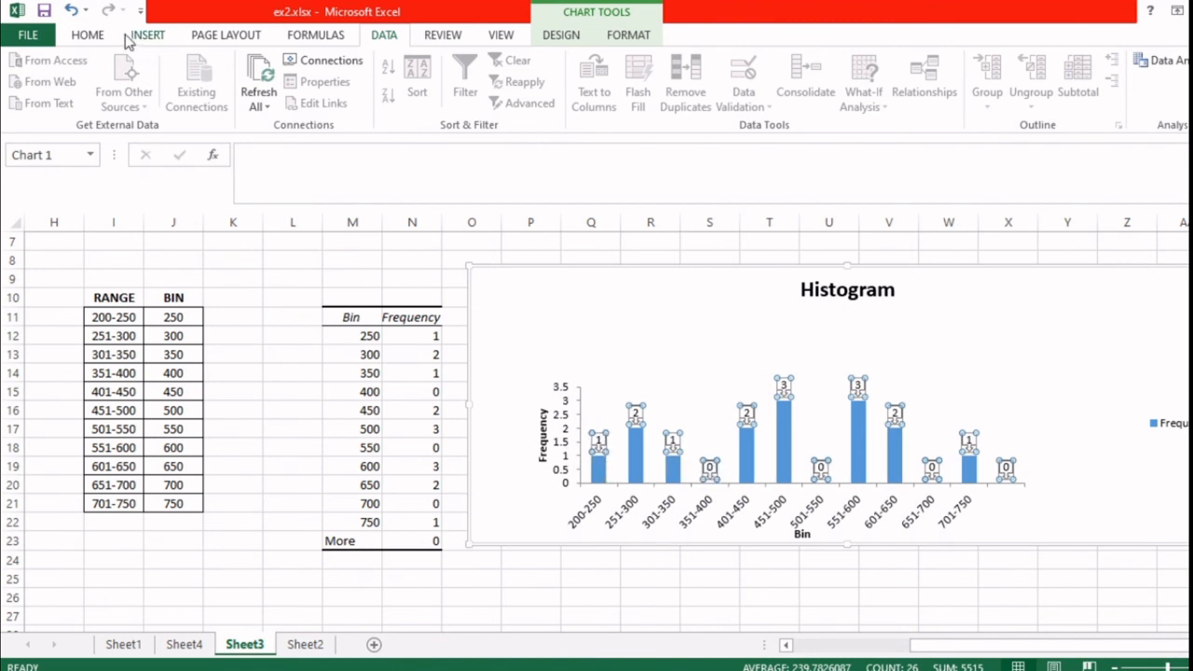
- Fill the histogram's data label callouts with the standard yellow colour
left_click(88, 35)
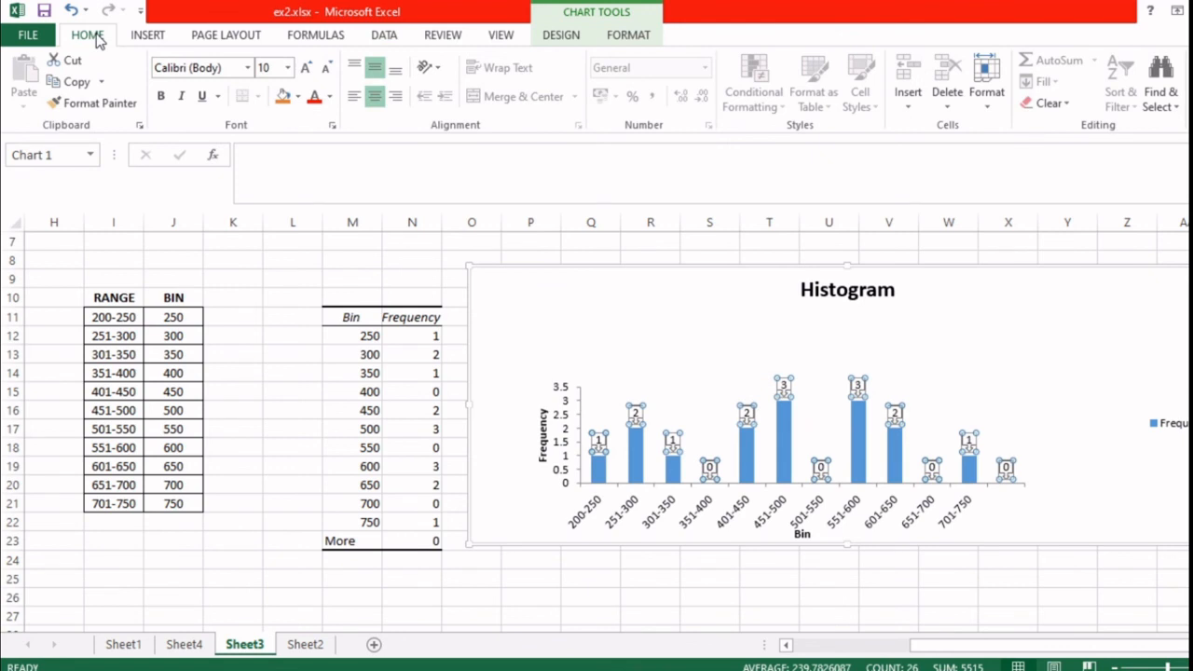
left_click(329, 97)
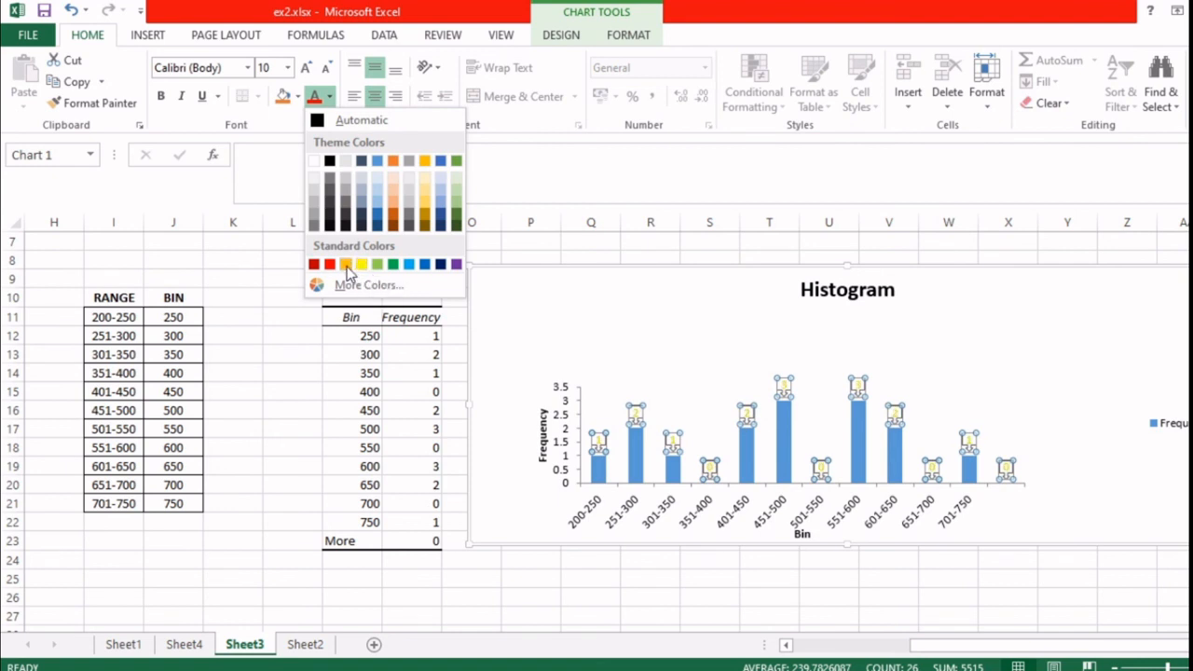
left_click(282, 97)
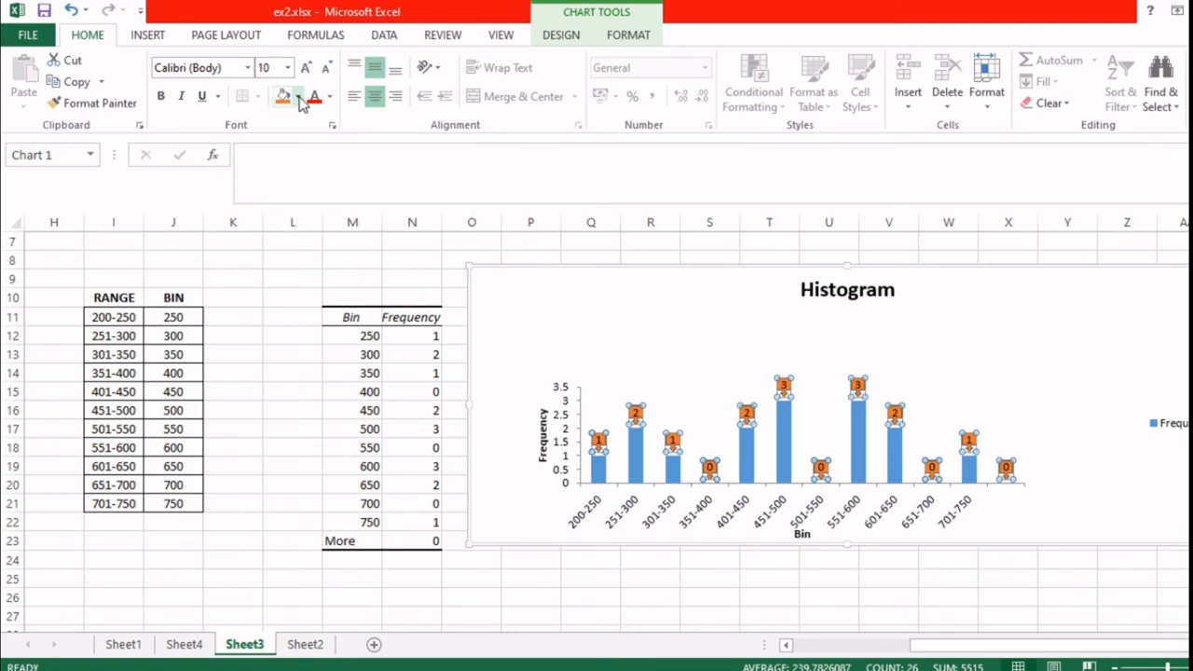
left_click(299, 97)
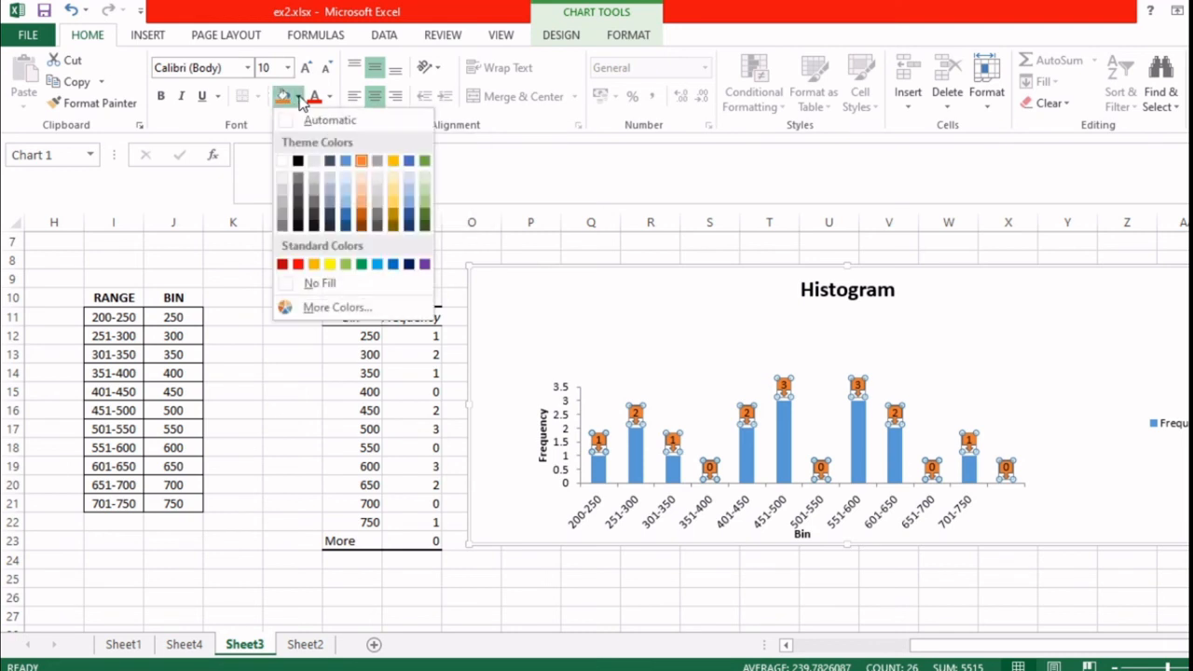
left_click(332, 266)
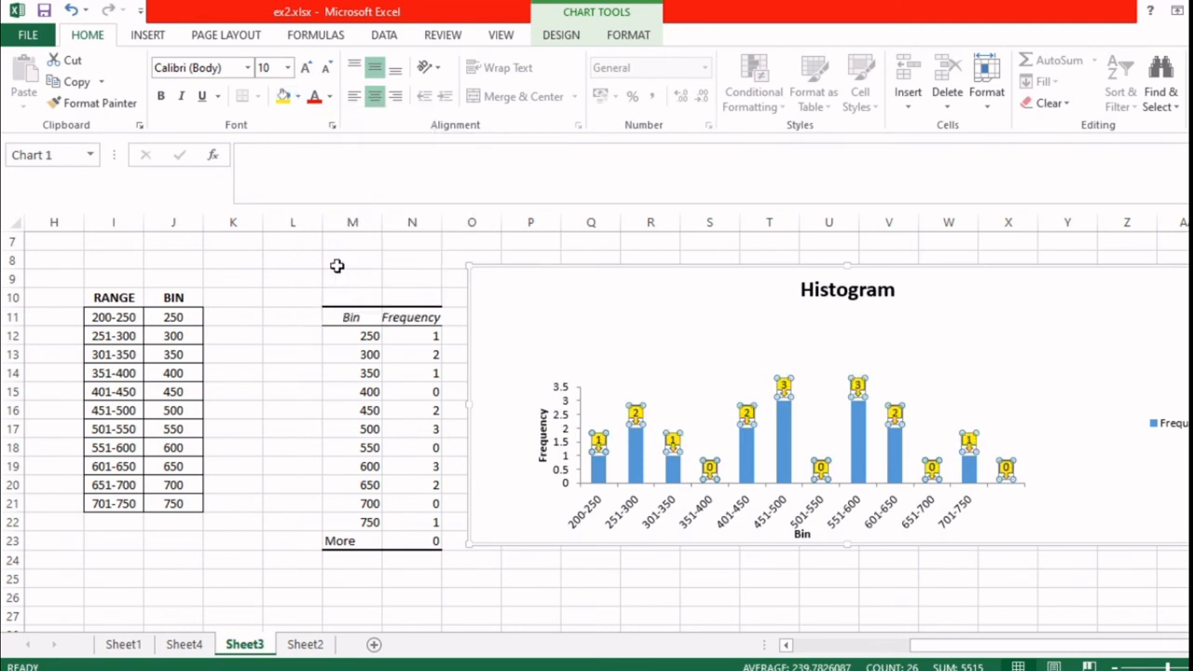
left_click(429, 260)
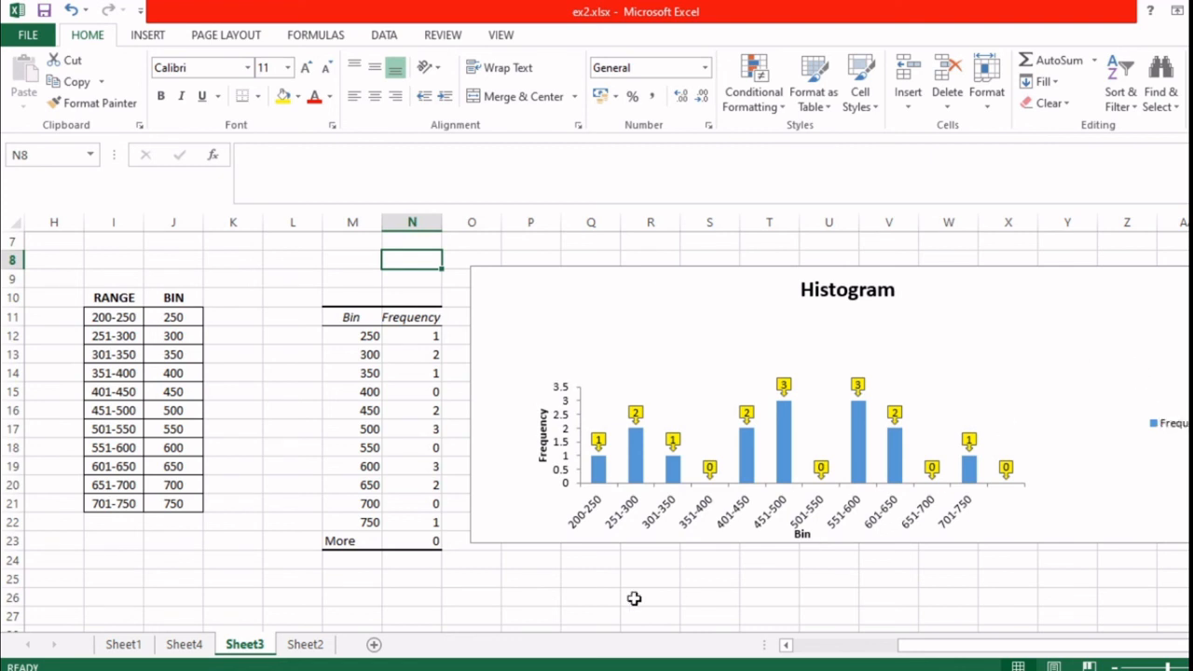
- Replace the chart title with "Runs scored by Players in 2020"
left_click(859, 297)
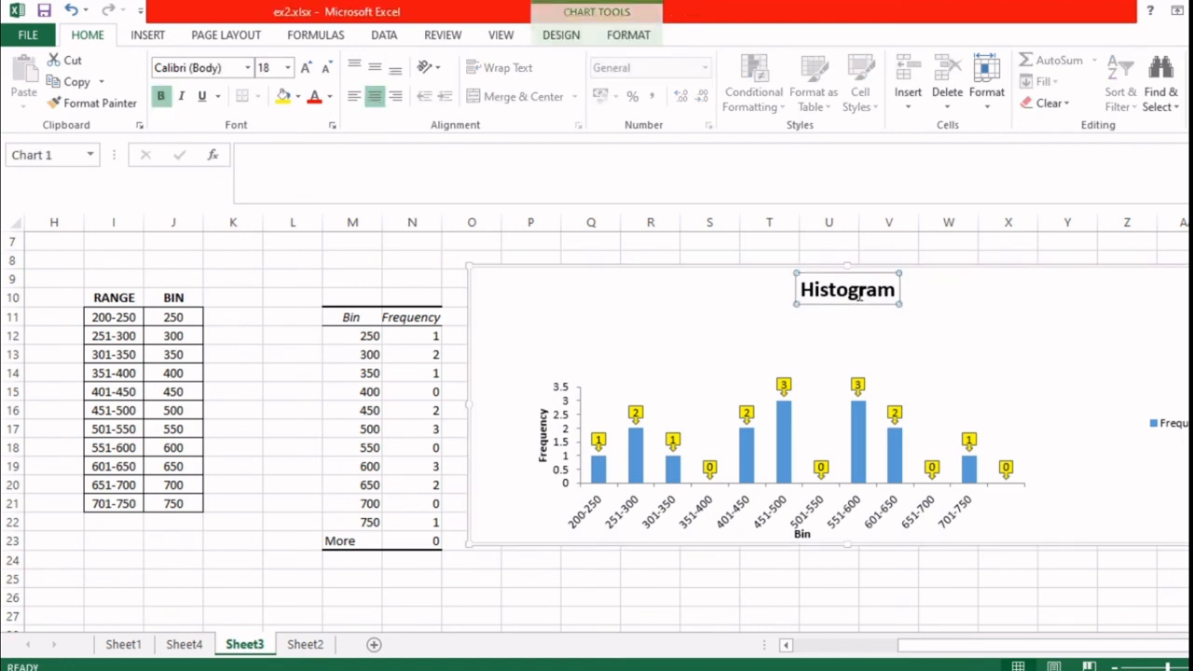
right_click(859, 297)
left_click(805, 290)
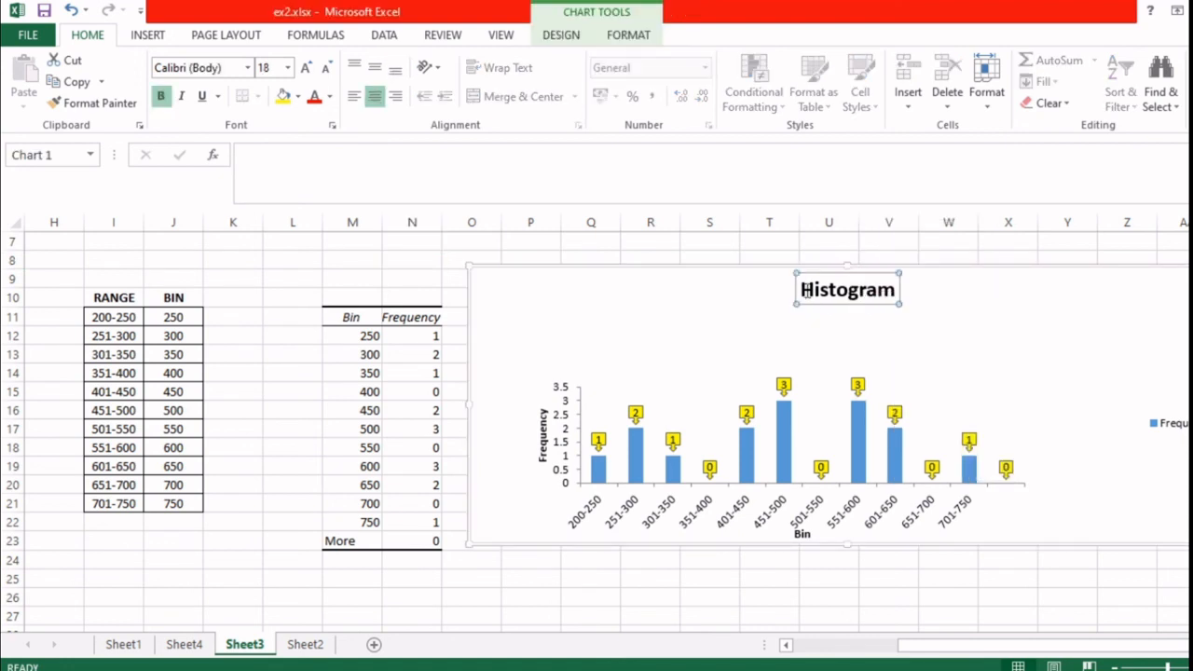
left_click_drag(805, 290, 893, 295)
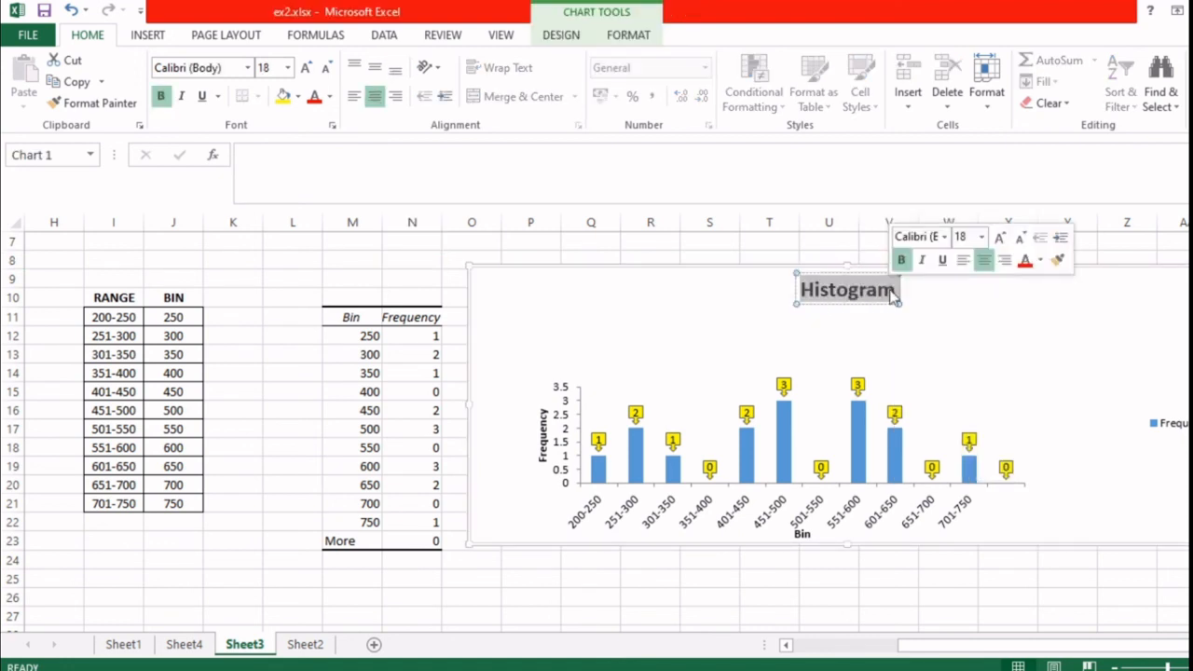
type("Runs")
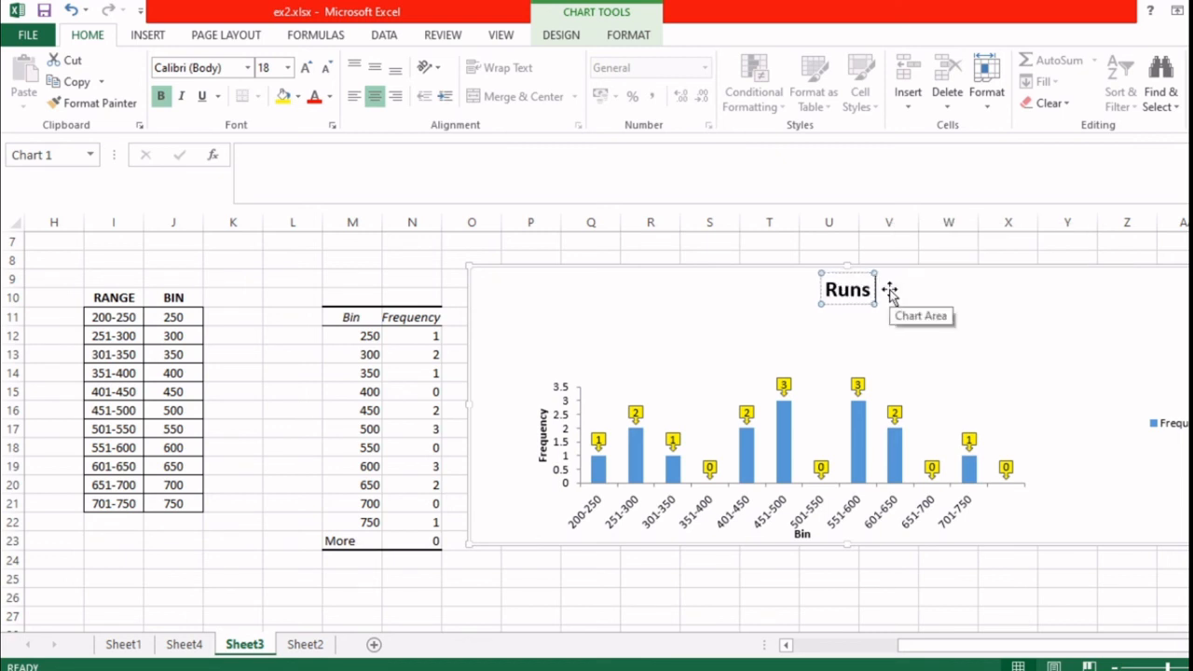
type(" scored")
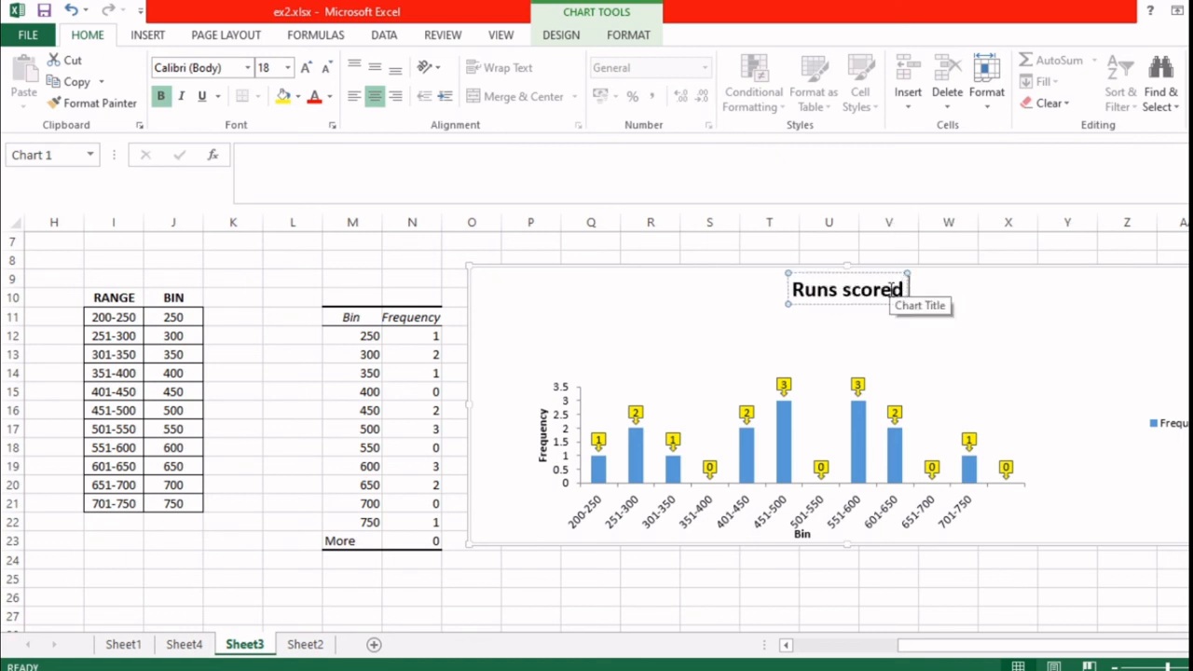
type(" by Pla")
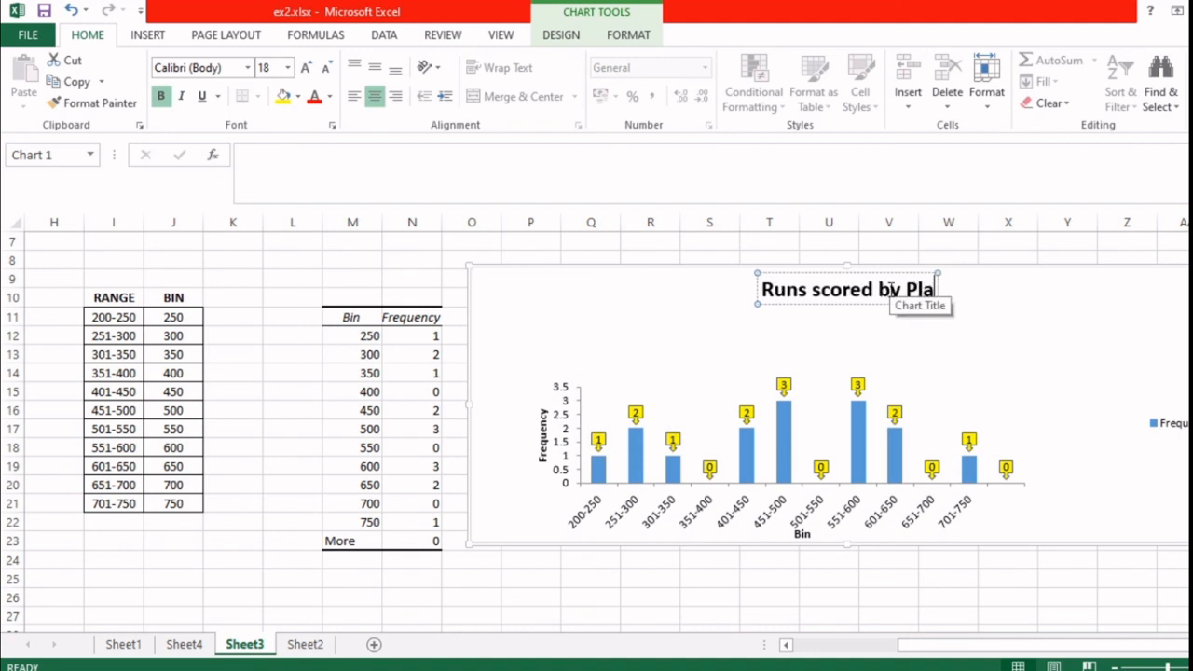
type("yers")
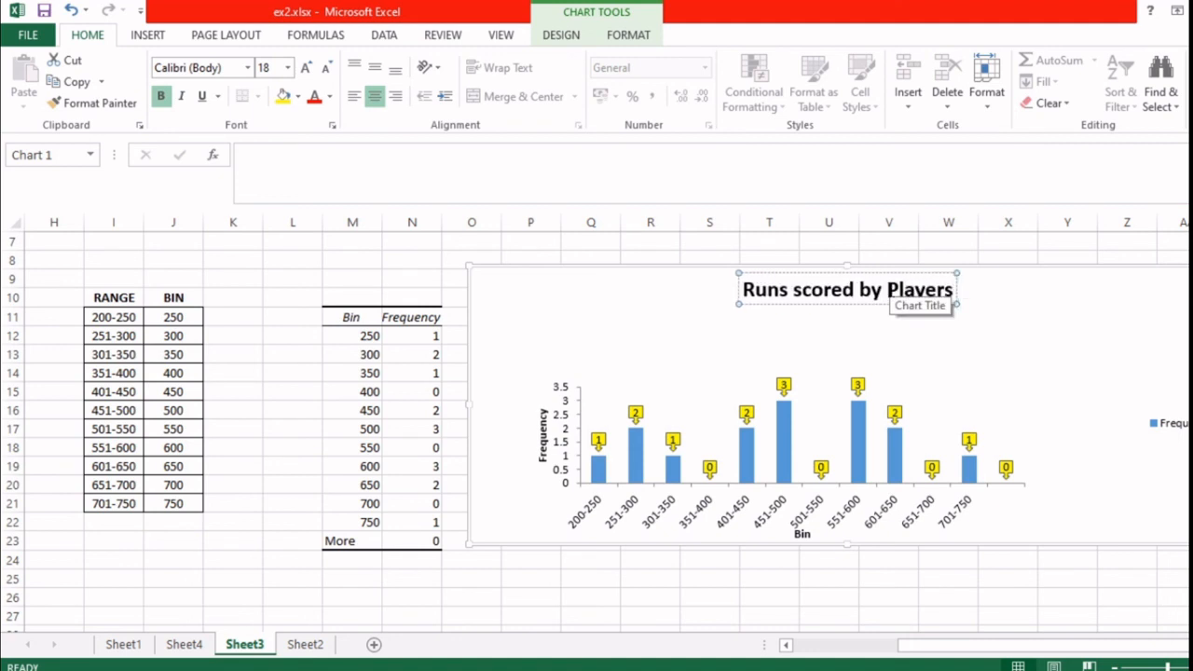
type(" in 2020")
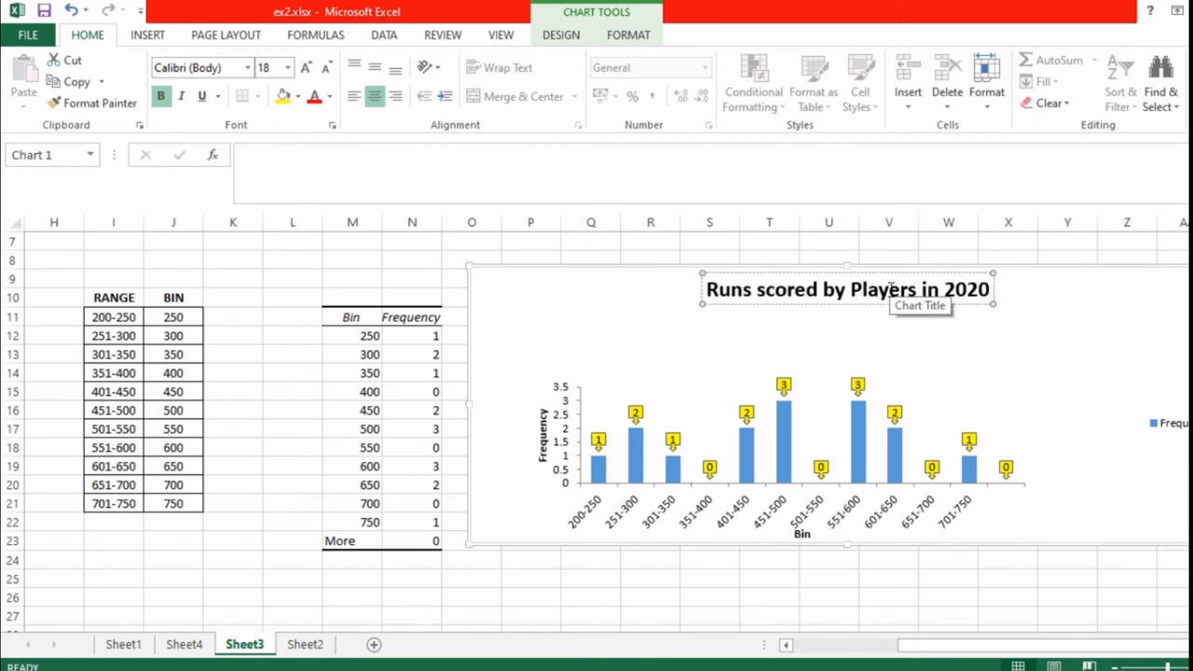
left_click(551, 587)
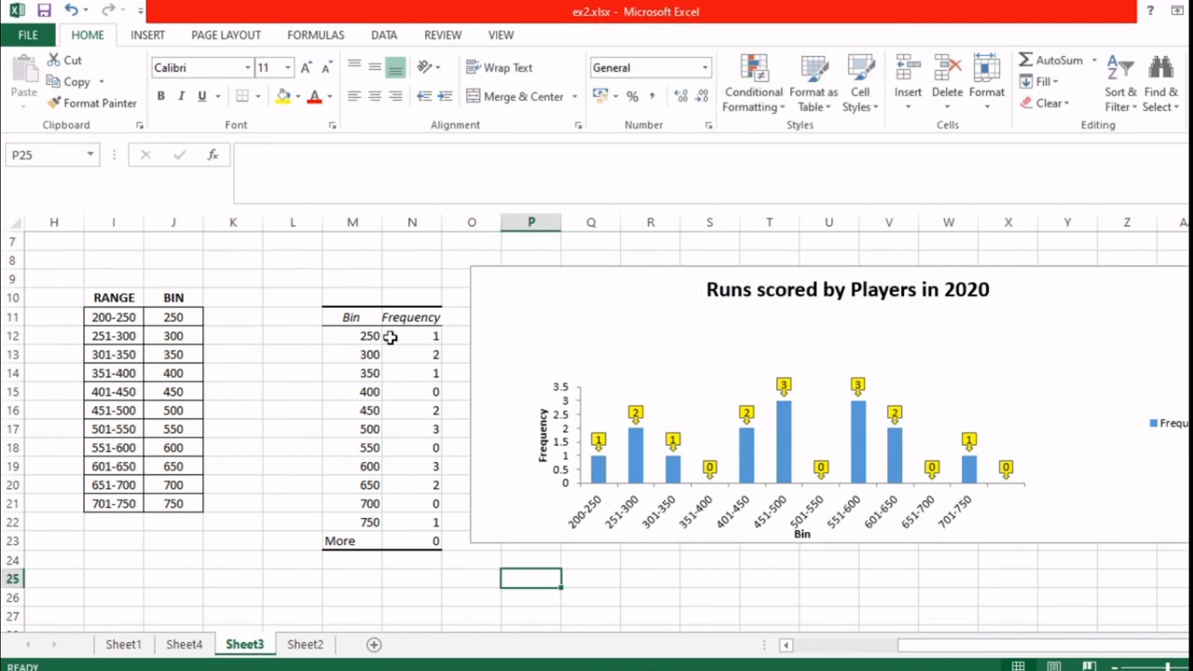